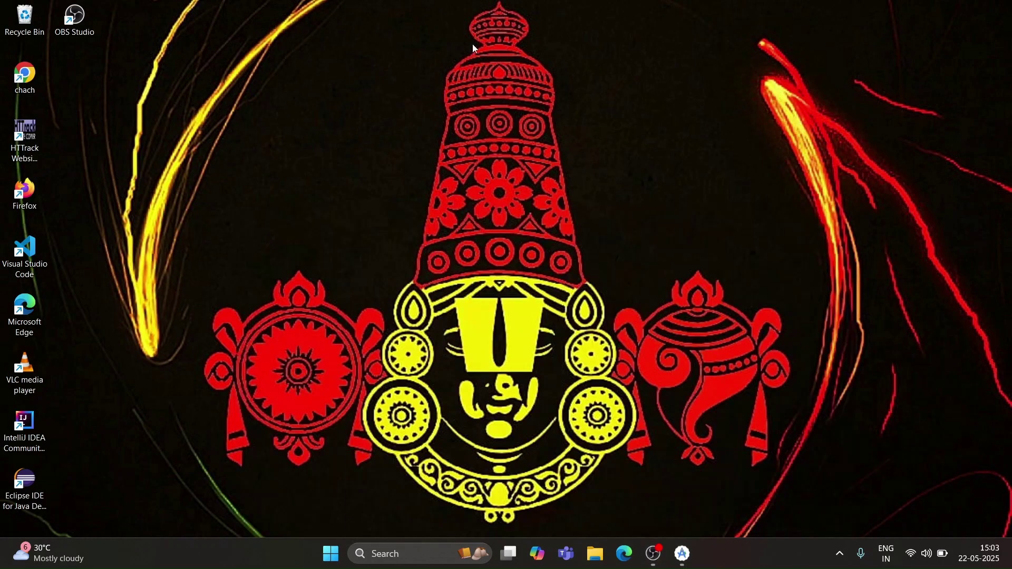
Refresh the desktop, then show the window switcher with OBS and the examfever editor.
right_click(474, 49)
left_click(509, 101)
key("super")
Switch to the examfever Android Studio window and widen the code editor.
key("alt+Tab")
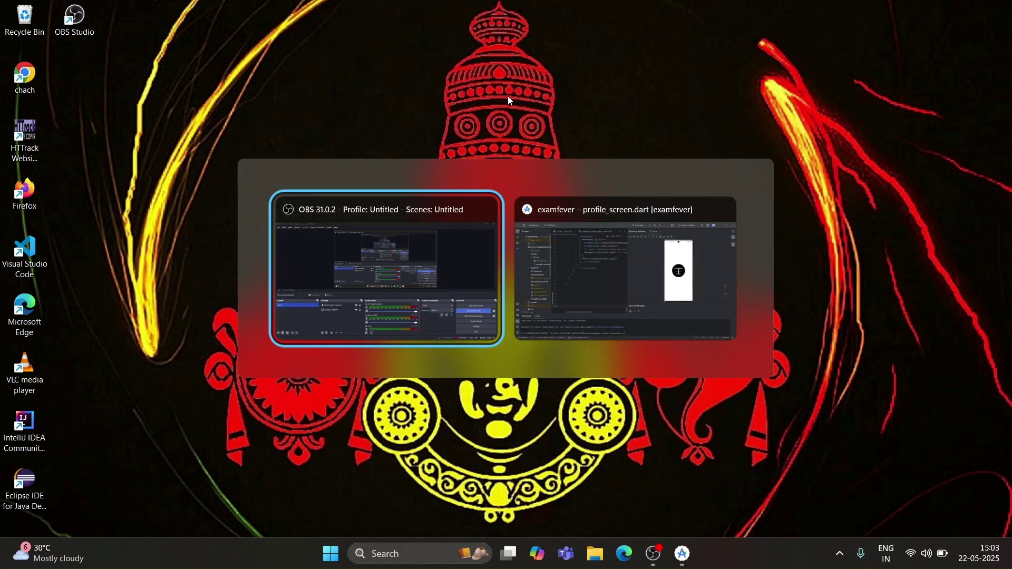
key("alt+Tab")
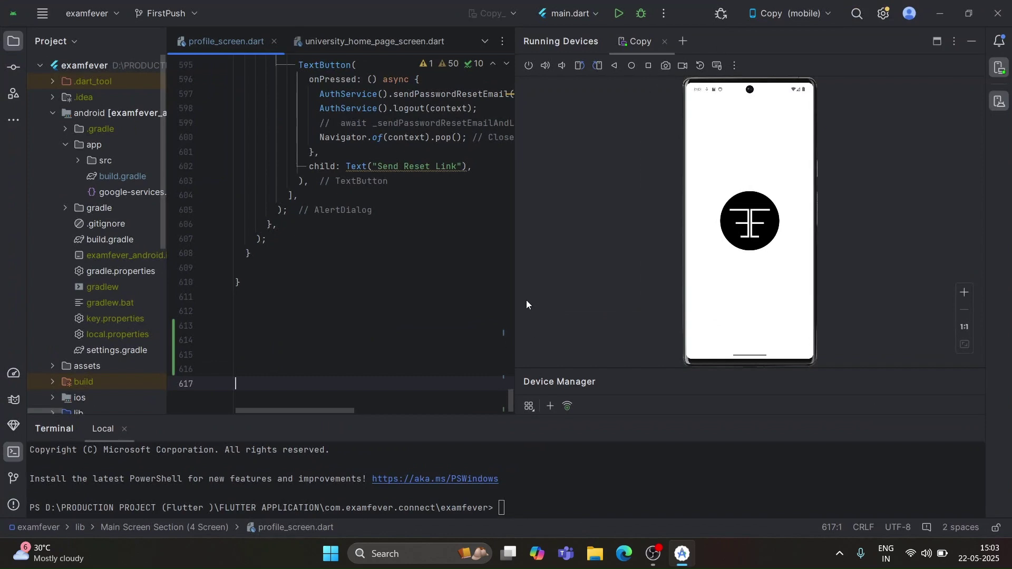
left_click_drag(514, 291, 574, 291)
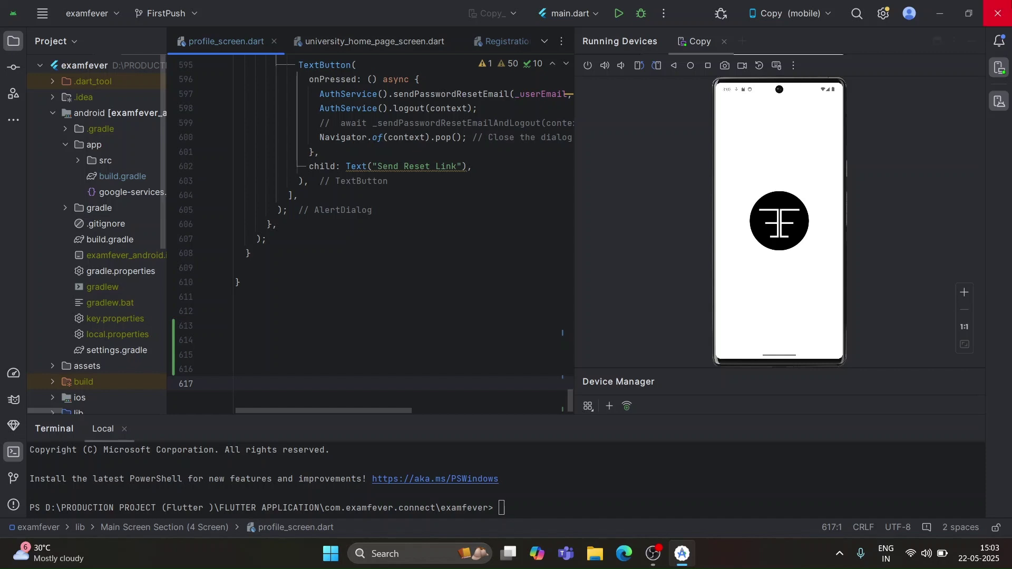
Exit Android Studio and launch Control Panel from Start.
left_click(994, 13)
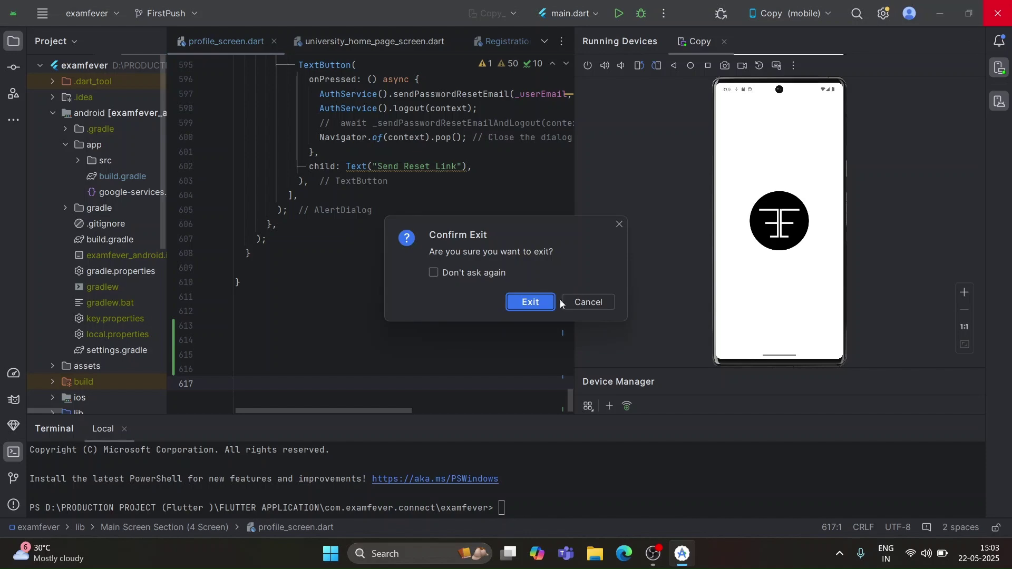
left_click(529, 302)
key("super")
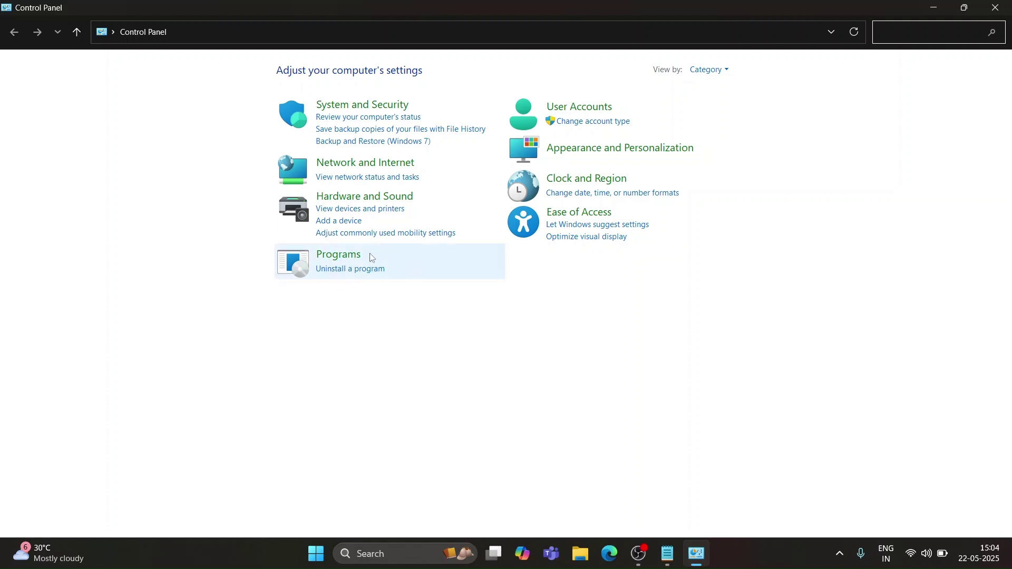
Under Programs > Uninstall a program, choose Uninstall for Android Studio to launch its uninstaller.
left_click(328, 259)
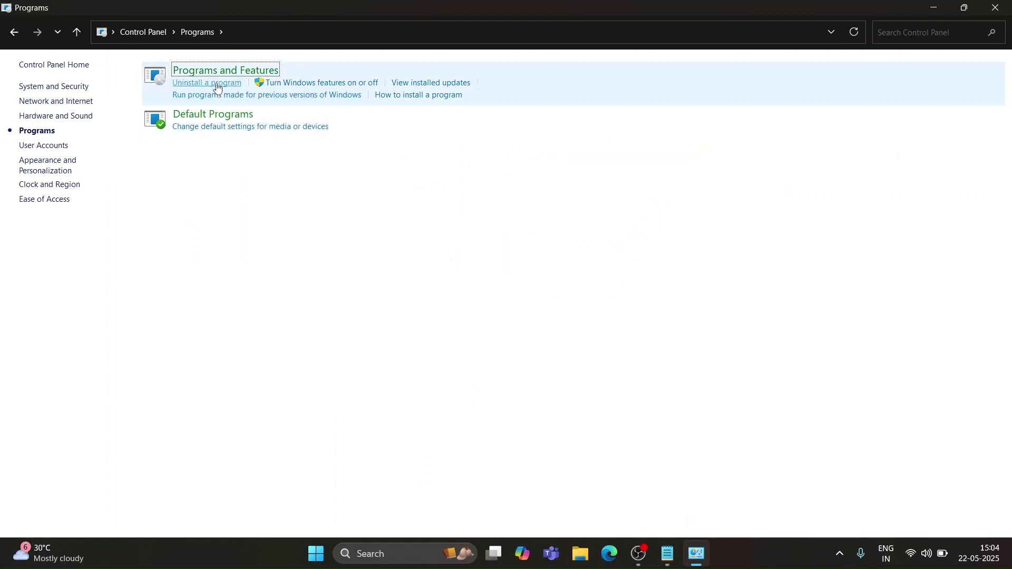
left_click(217, 83)
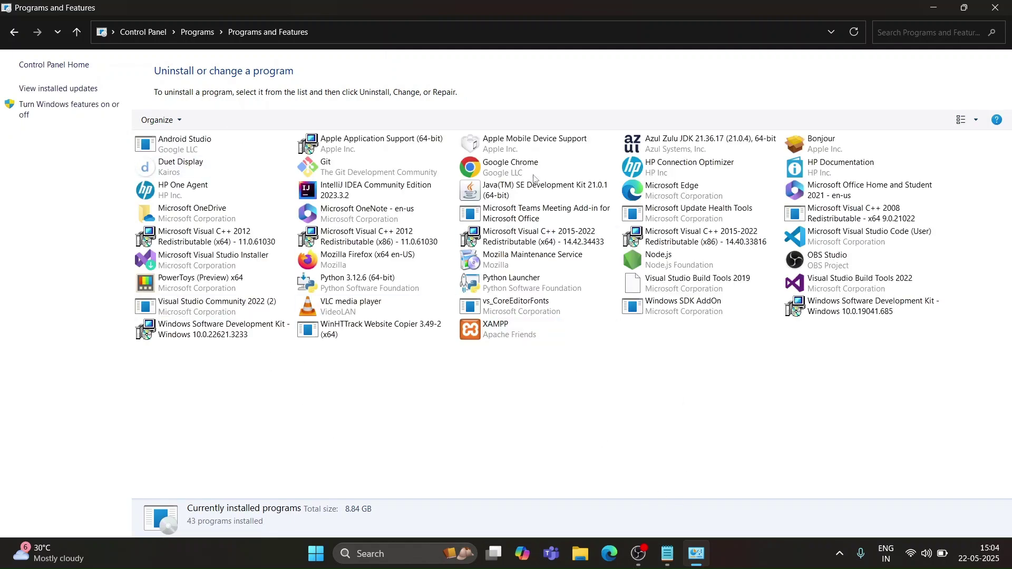
left_click(179, 144)
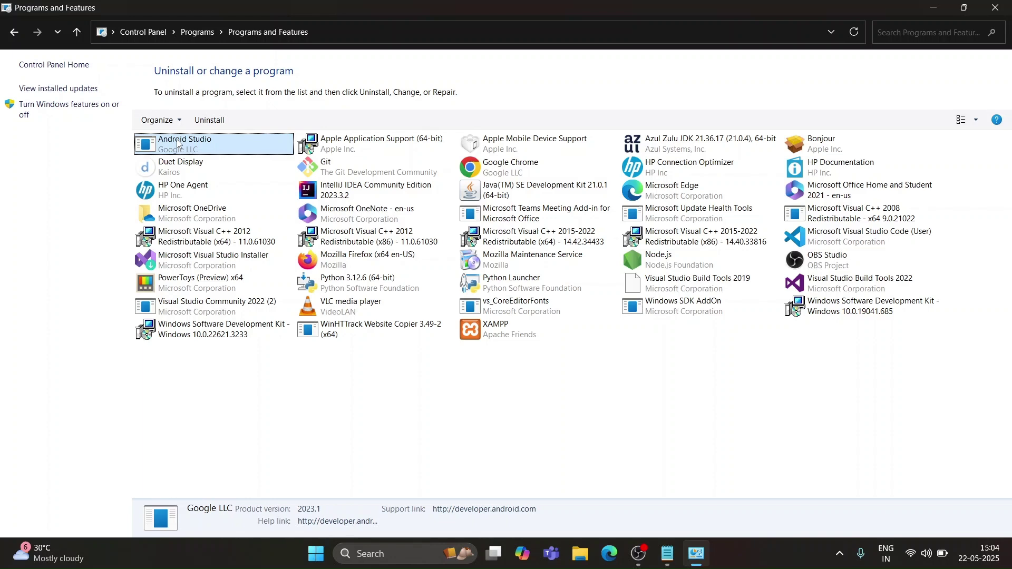
right_click(192, 145)
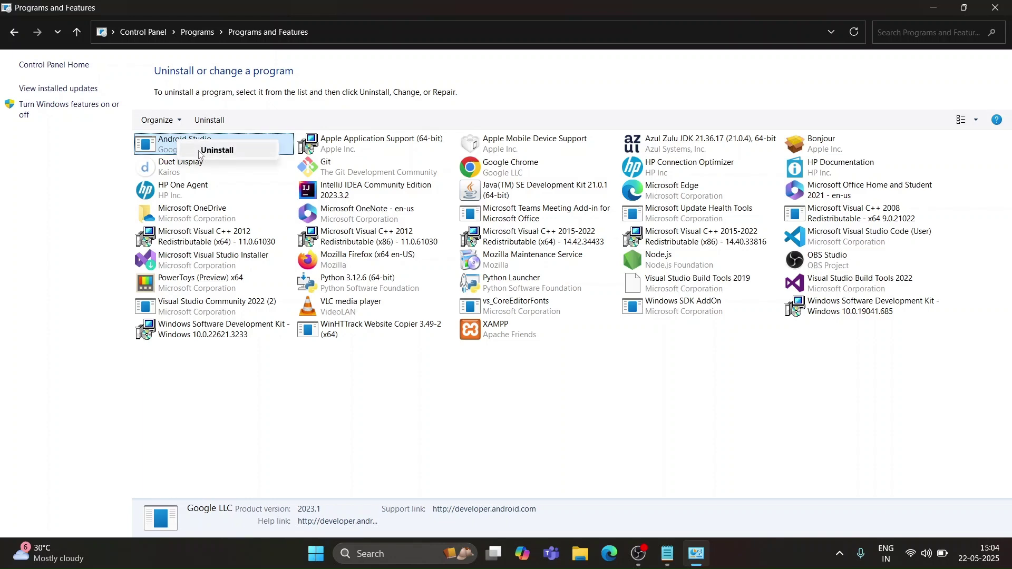
left_click(216, 150)
left_click(445, 377)
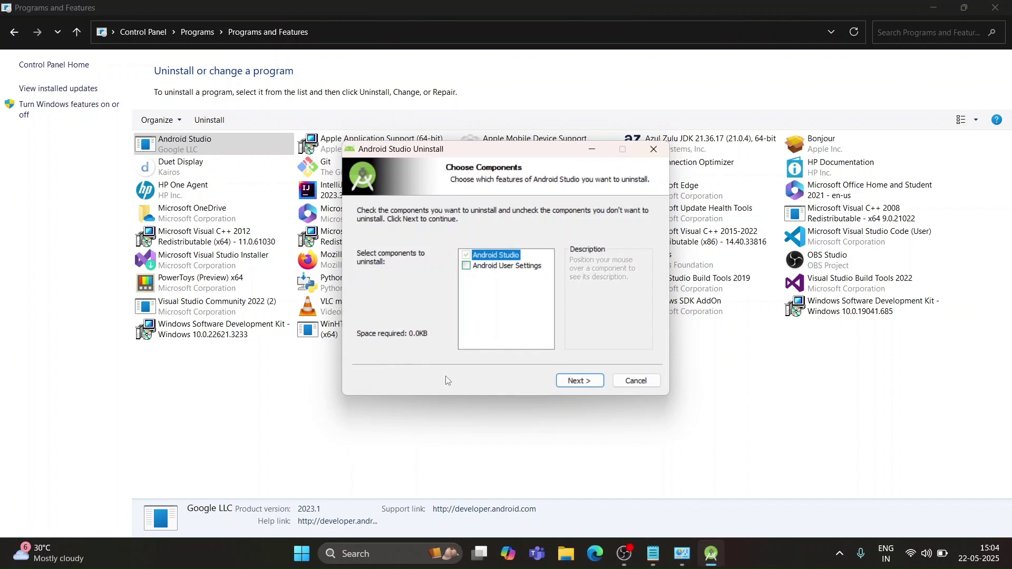
mouse_move(505, 266)
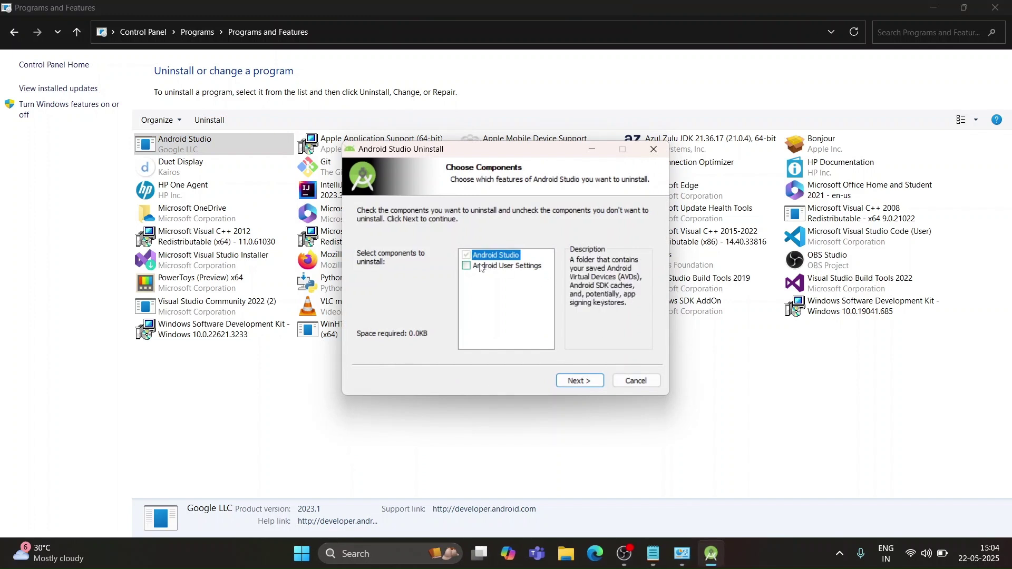
Uninstall Android Studio including Android User Settings, confirm file deletion, and close the uninstaller.
left_click(466, 266)
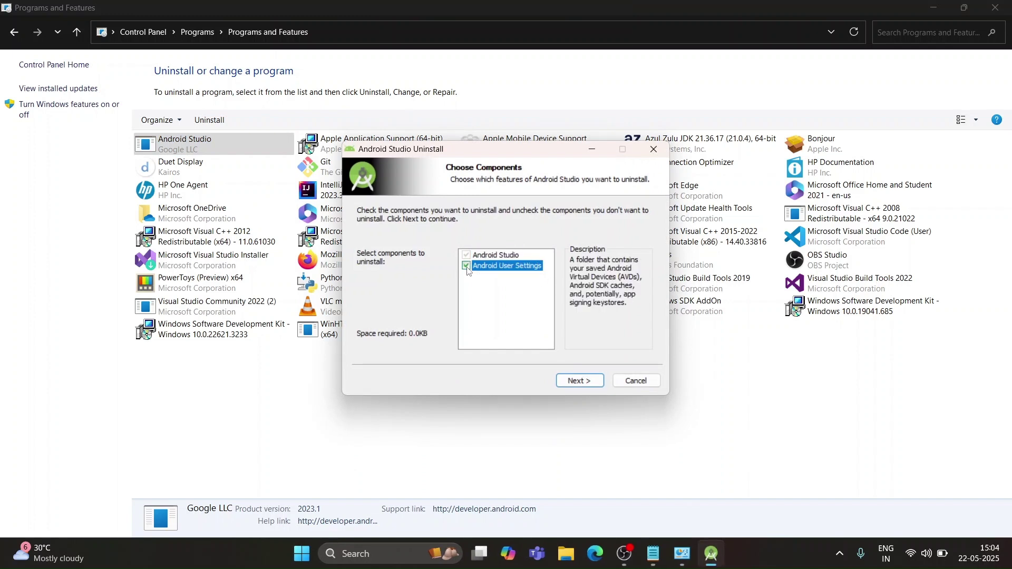
left_click(569, 387)
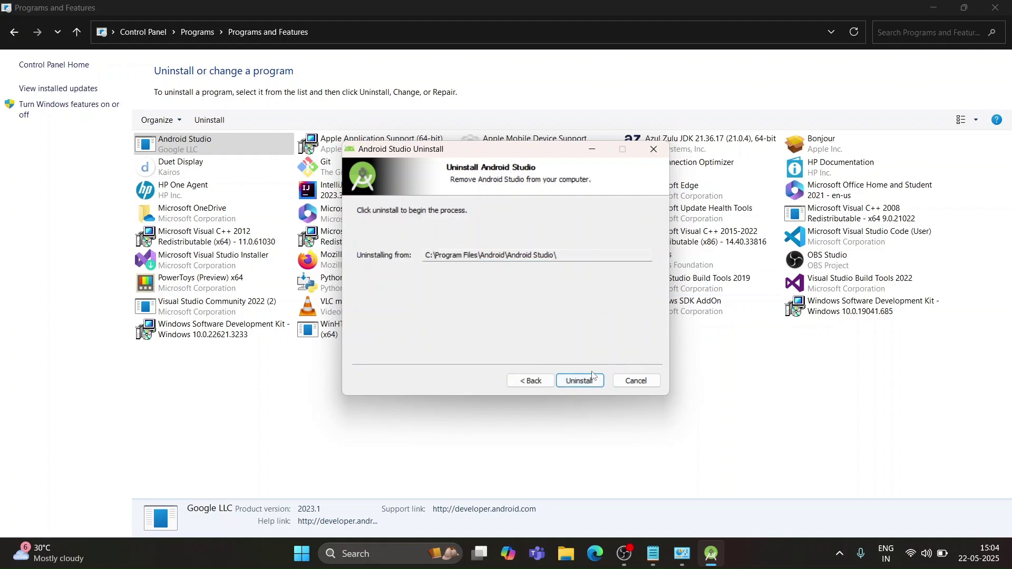
left_click(589, 384)
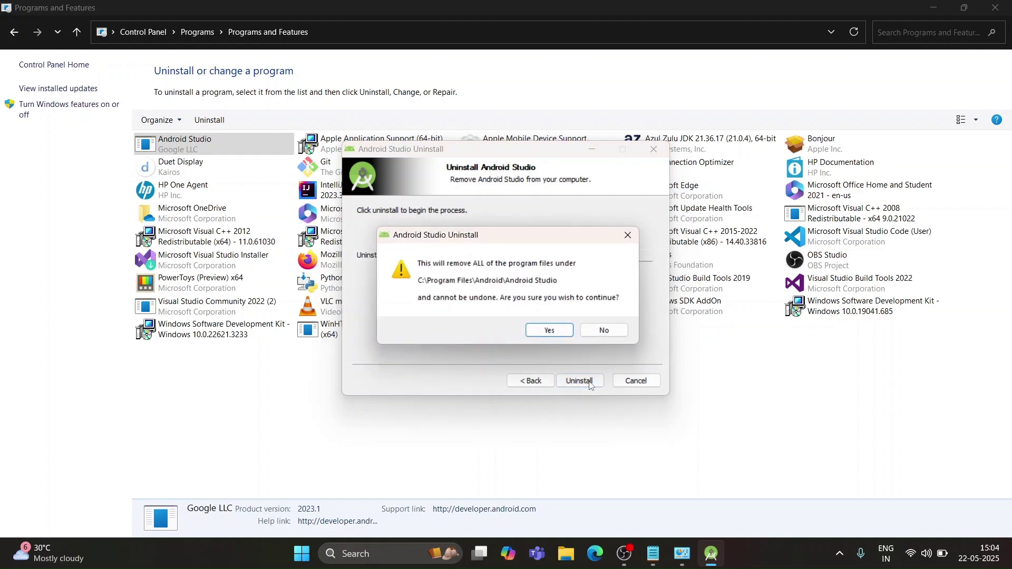
left_click(549, 335)
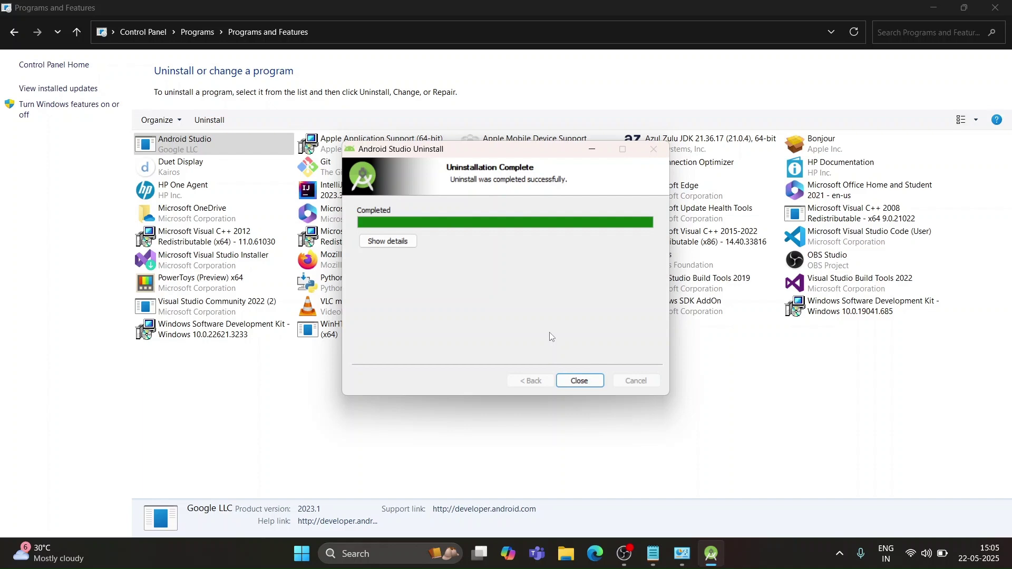
left_click(580, 381)
key("super+e")
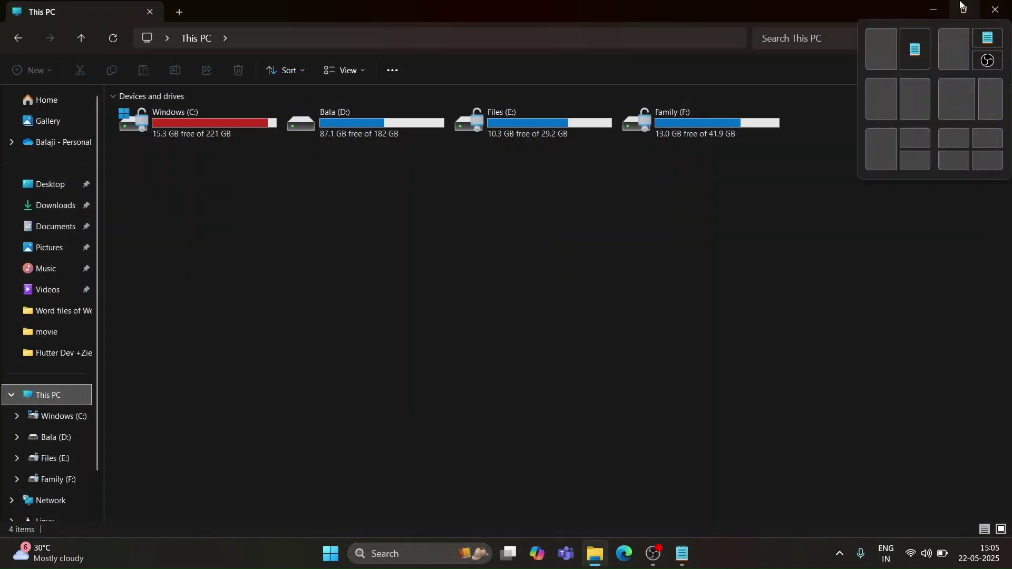
Go to %userprofile% through the Run box to show the home folder.
key("super+r")
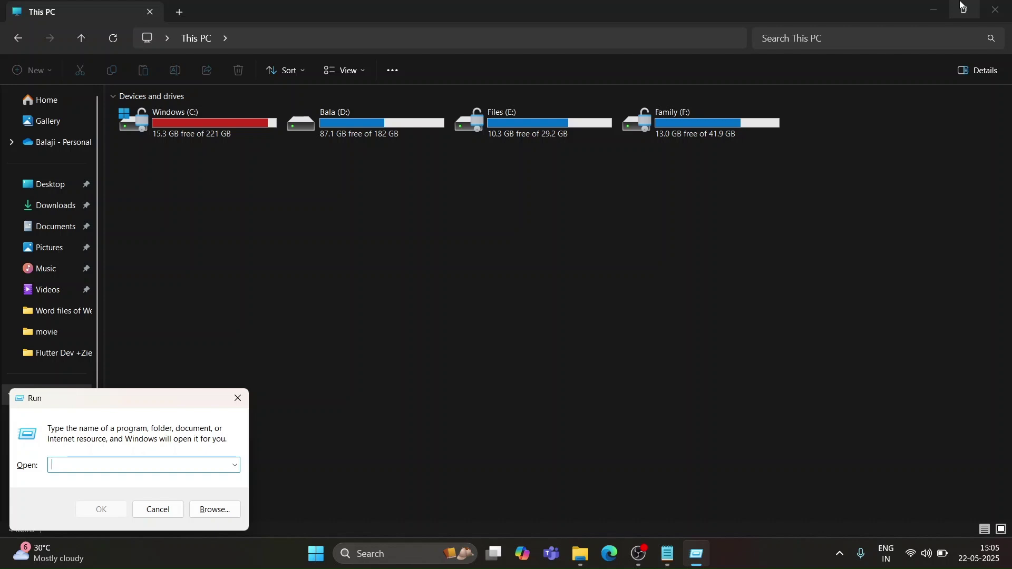
type("%")
type("user")
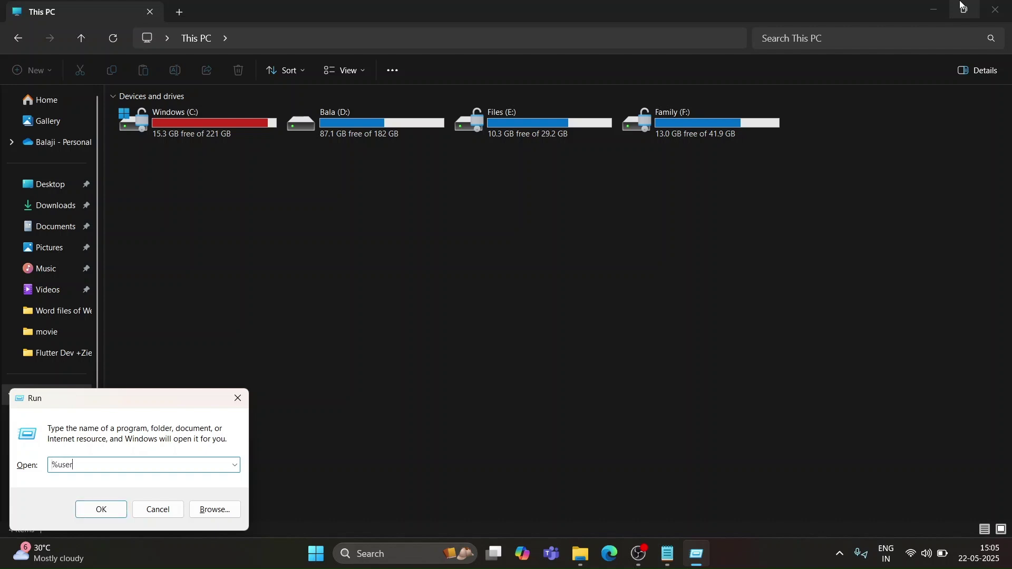
key("BackSpace")
key("BackSpace")
key("BackSpace")
key("Return")
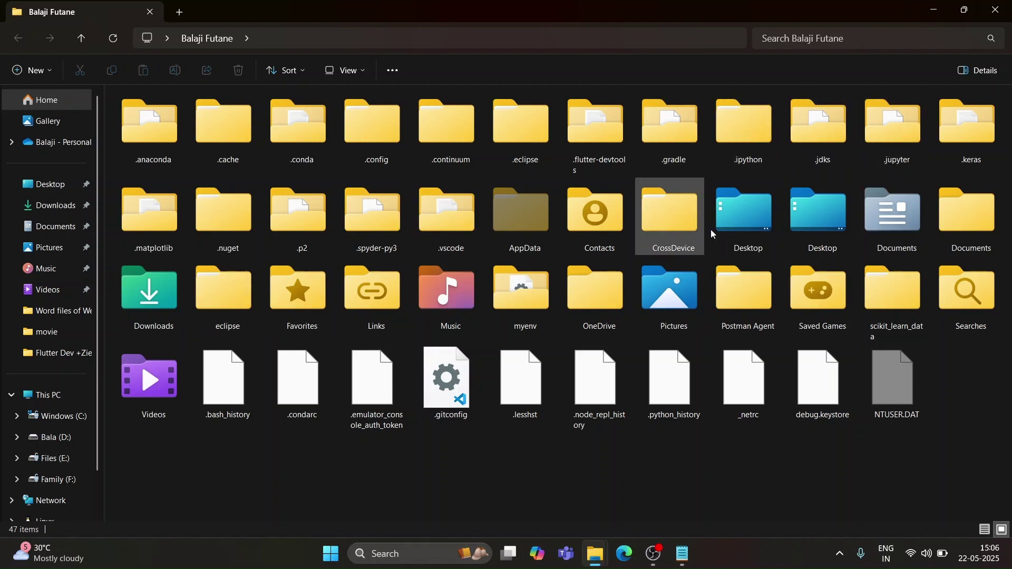
Delete the .gradle folder (about 202,000 items) from the home folder.
left_click(677, 133)
right_click(676, 133)
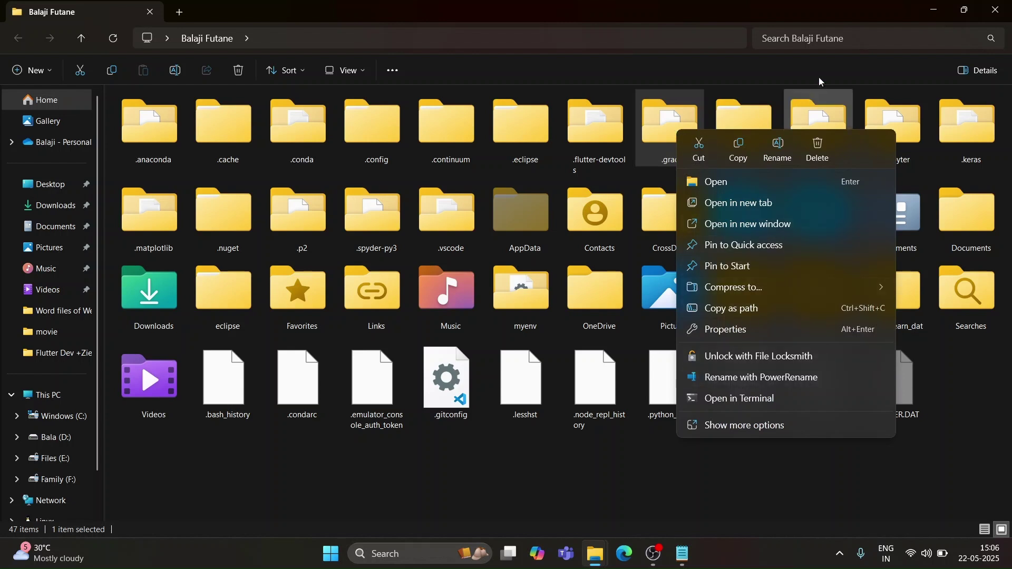
left_click(809, 143)
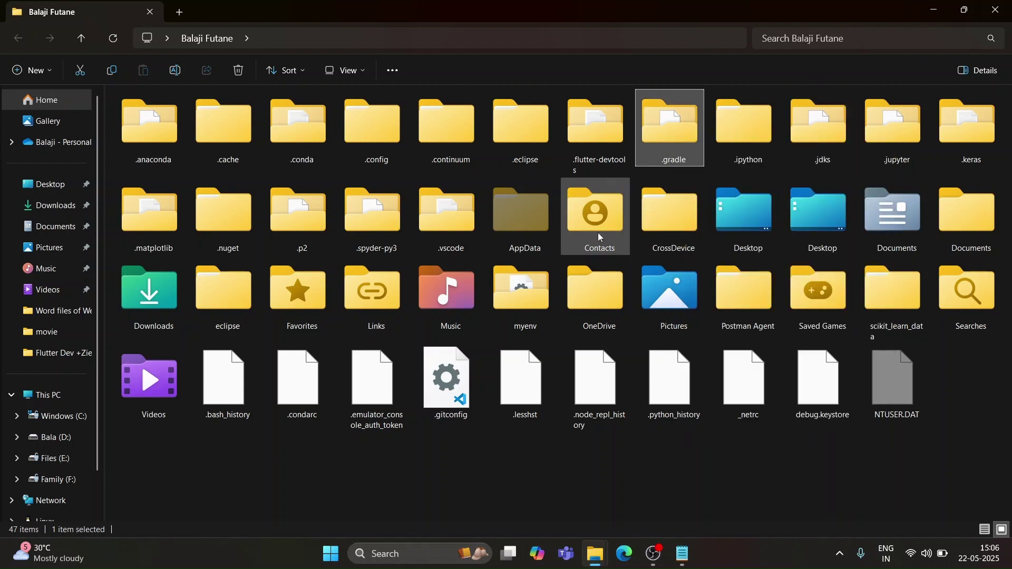
key("Delete")
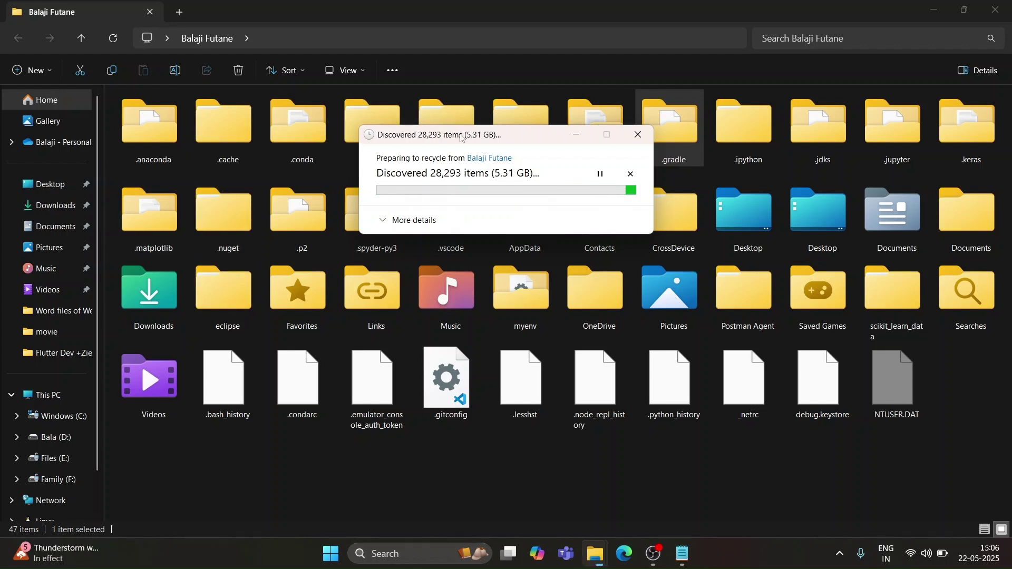
Expand the deletion progress details and move the window aside to reveal the folders.
mouse_move(449, 127)
left_mouse_down()
mouse_move(586, 402)
mouse_move(704, 397)
left_mouse_up()
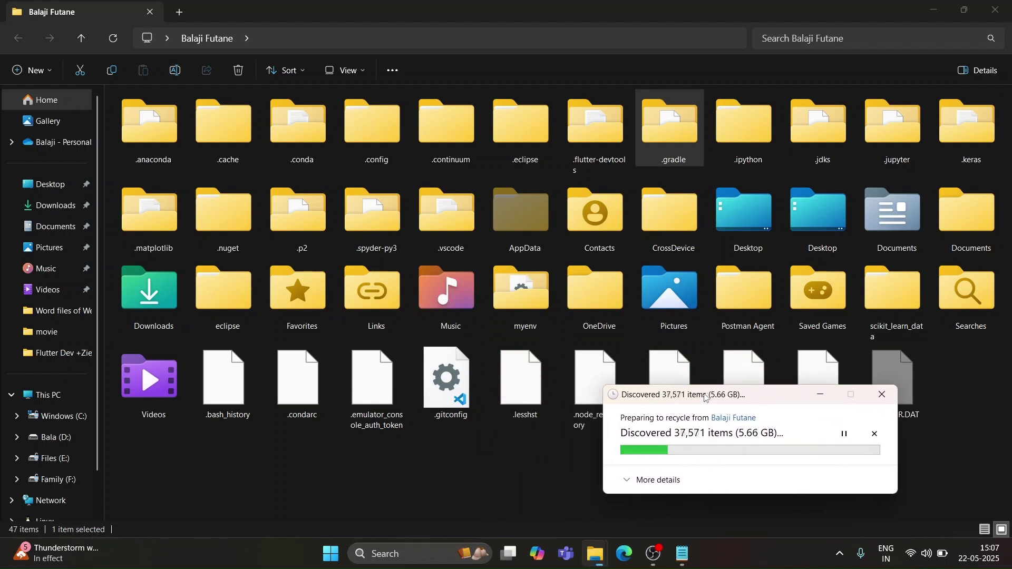
left_click(656, 480)
left_click_drag(738, 398, 583, 242)
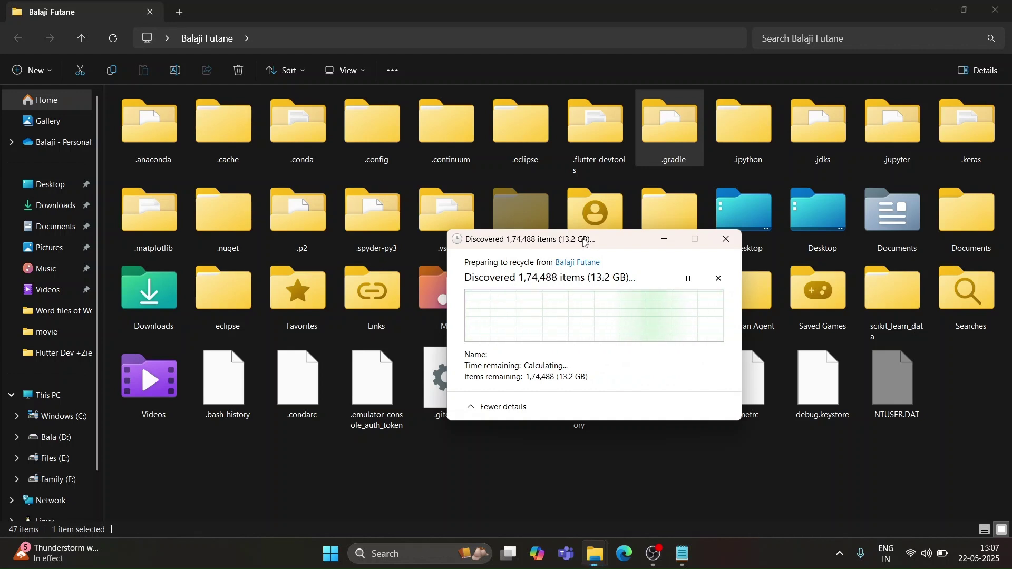
mouse_move(583, 241)
left_mouse_down()
mouse_move(605, 252)
mouse_move(621, 157)
left_mouse_up()
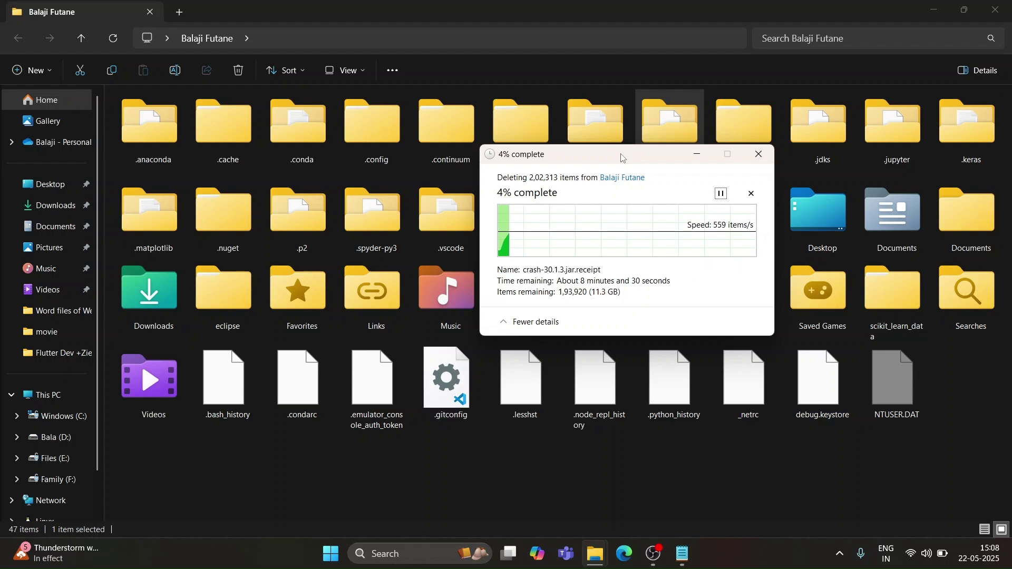
left_click_drag(621, 156, 652, 353)
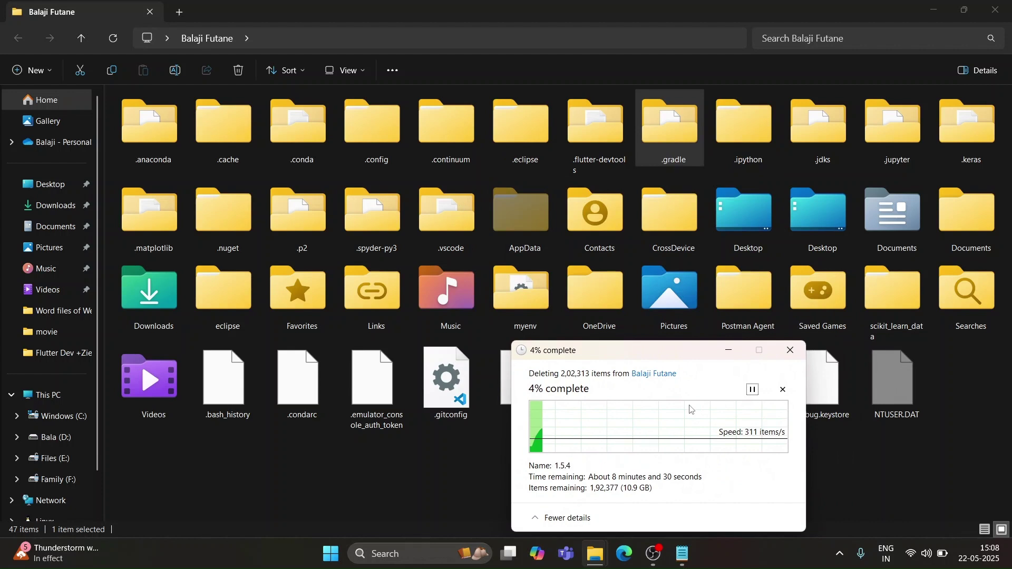
left_click(625, 118)
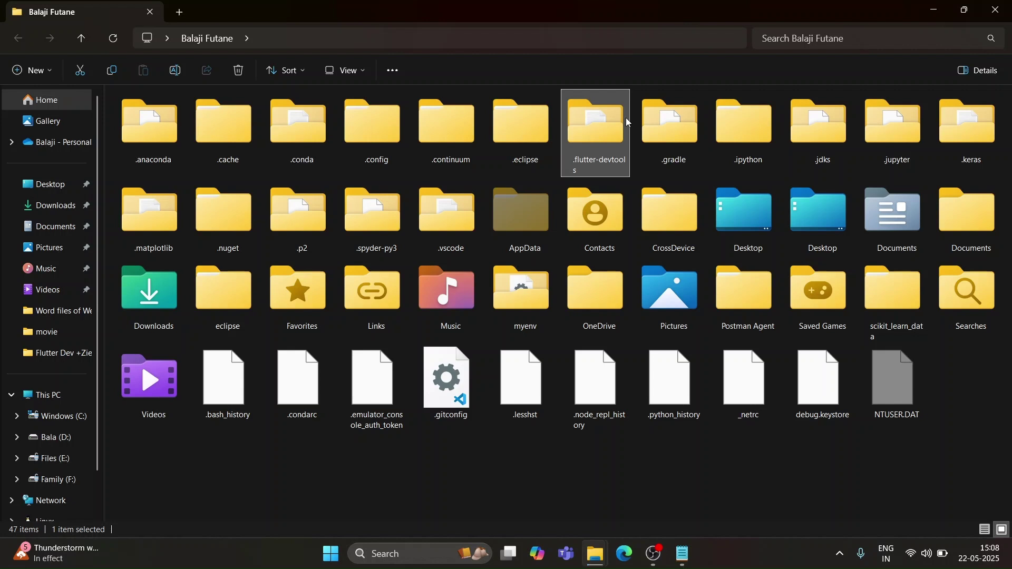
Remove the .flutter-devtools folder, leaving 46 items in the home folder.
right_click(606, 136)
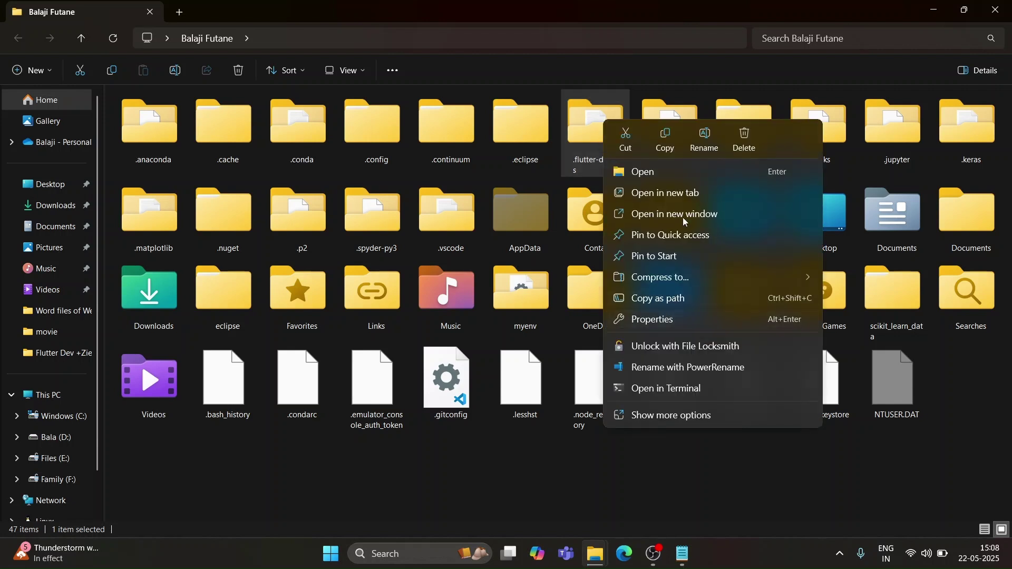
key("Escape")
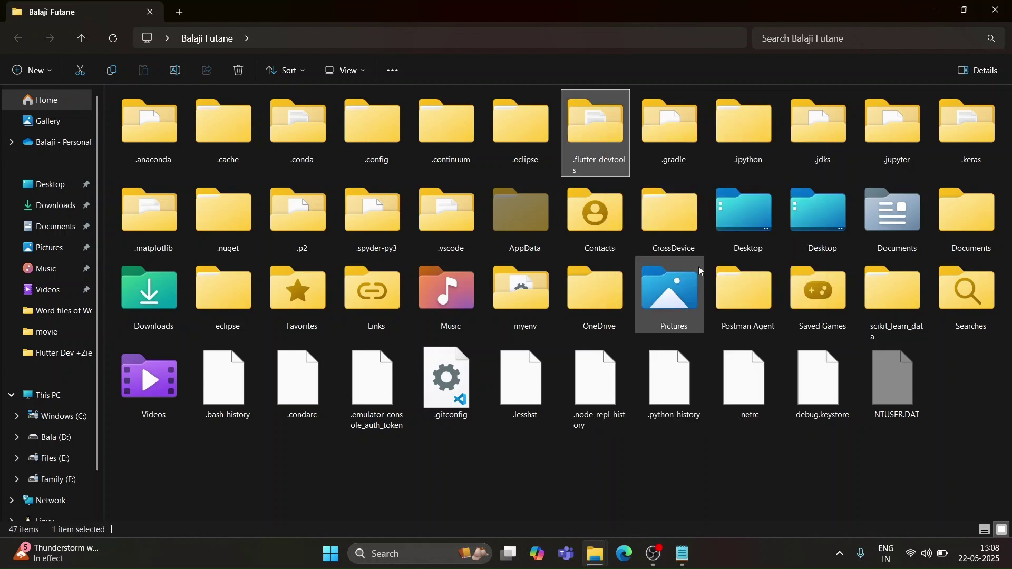
key("Delete")
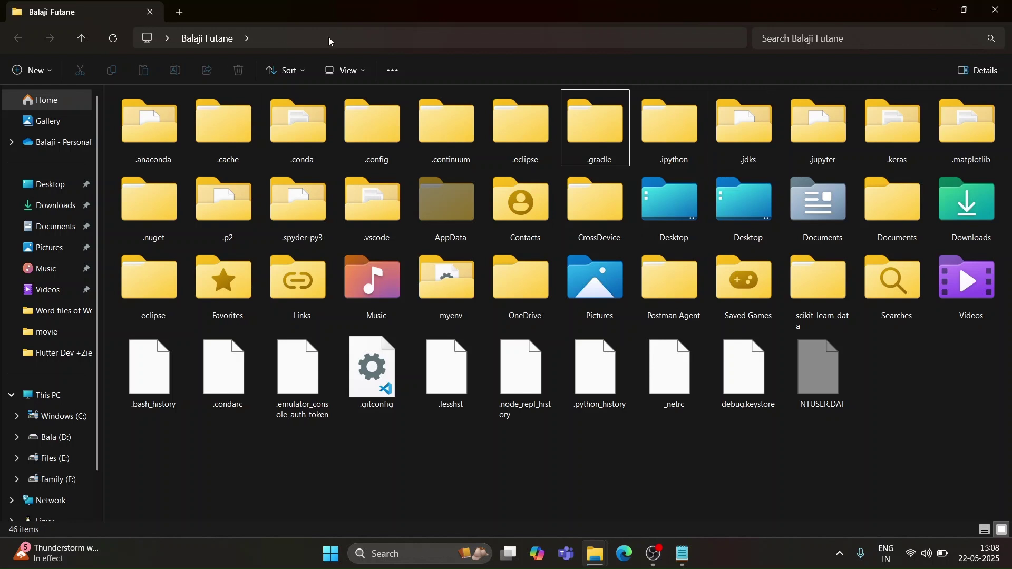
Sort the home folder listing descending, then back to ascending.
left_click(298, 70)
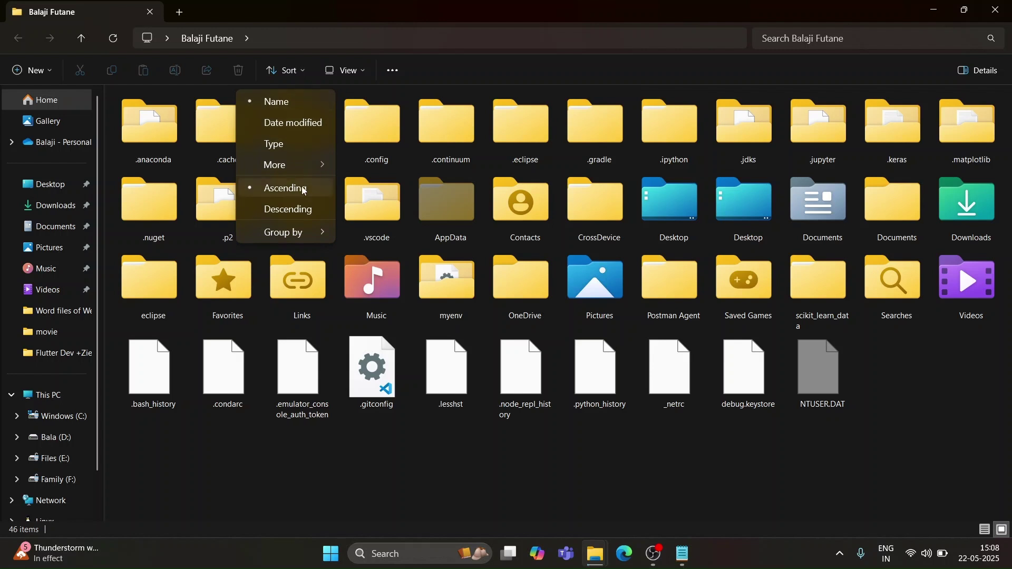
left_click(298, 210)
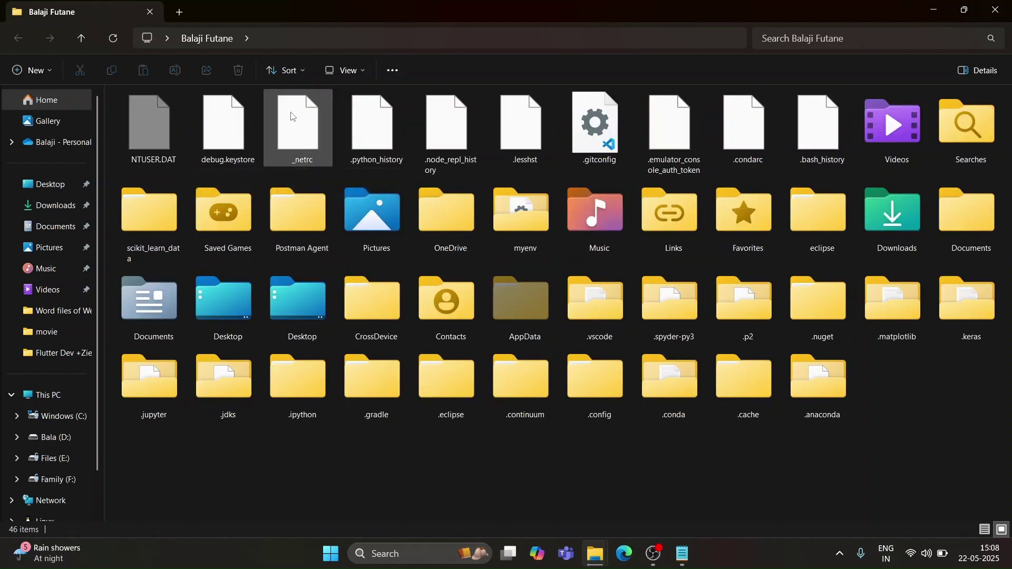
left_click(299, 73)
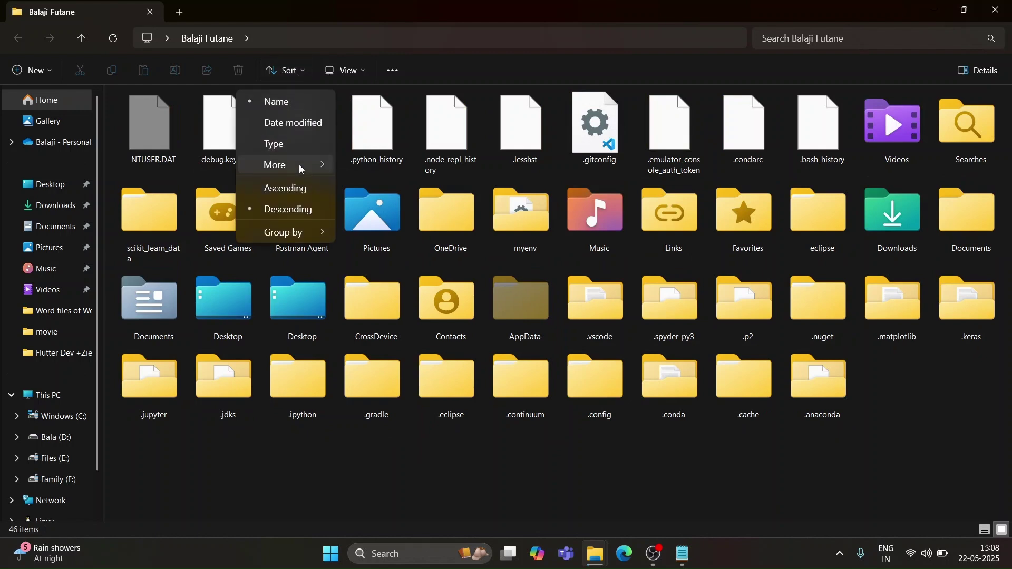
left_click(302, 190)
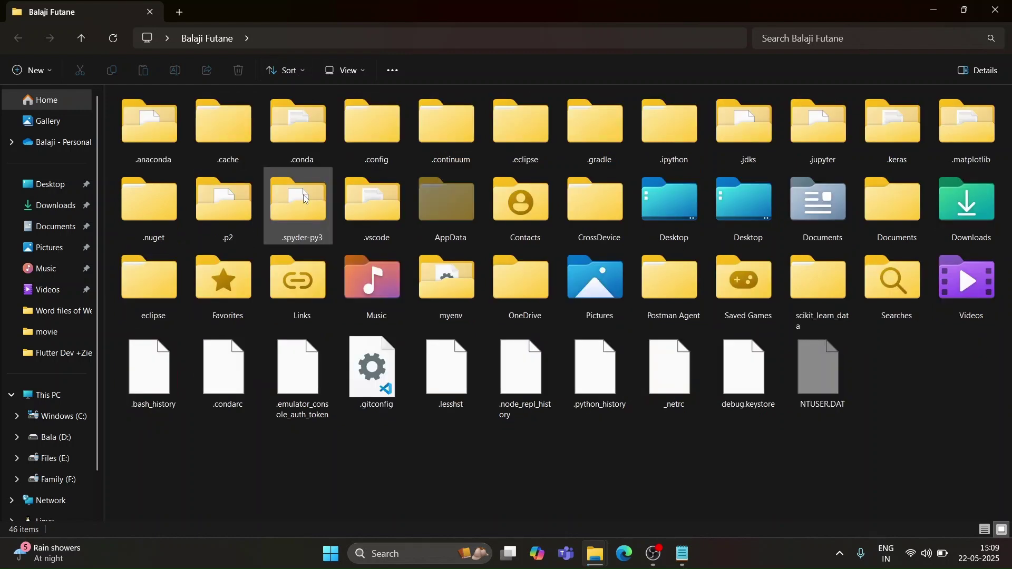
left_click(459, 470)
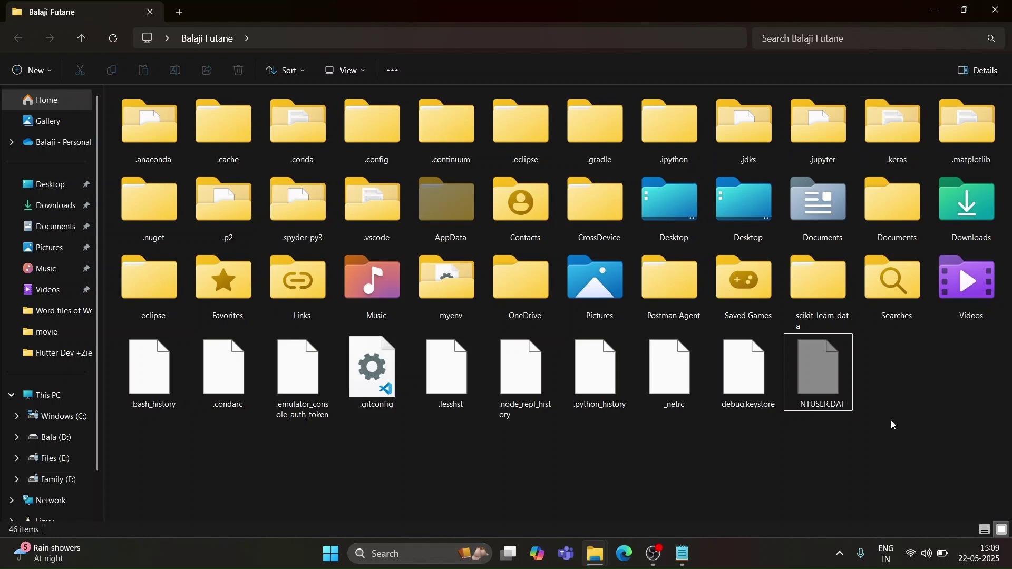
Bring the 202,313-item deletion progress forward and move it aside until it finishes.
key("alt+Tab")
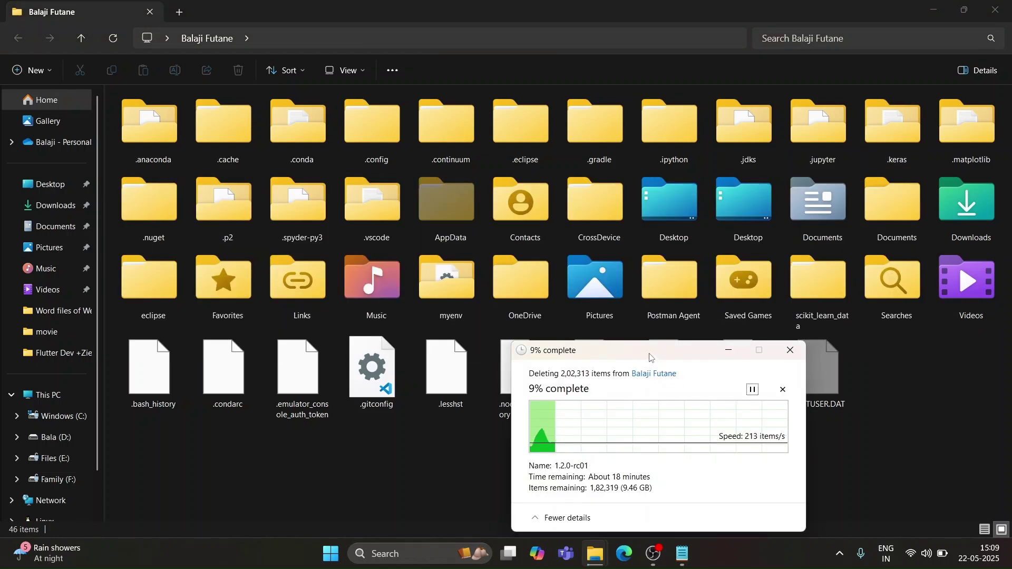
left_click_drag(583, 355, 464, 159)
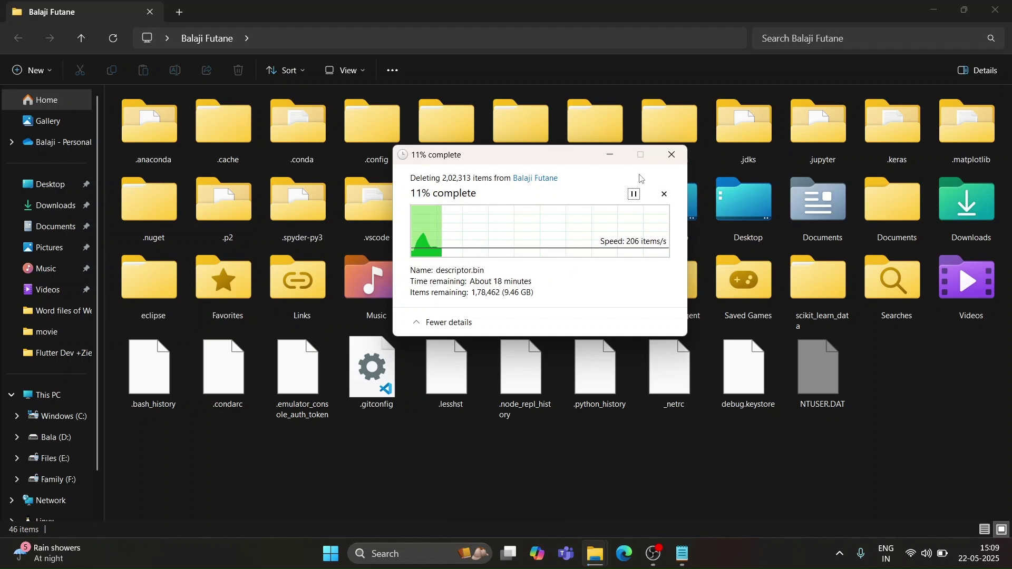
mouse_move(526, 161)
left_mouse_down()
mouse_move(668, 275)
mouse_move(454, 142)
left_mouse_up()
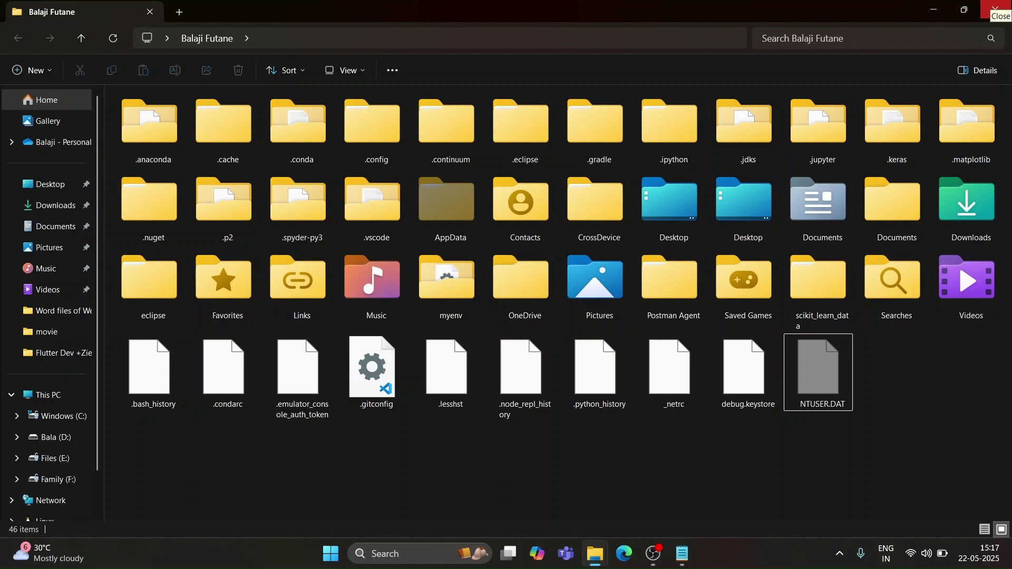
Close the home folder window and bring up the Run prompt for %localappdata%.
left_click(994, 9)
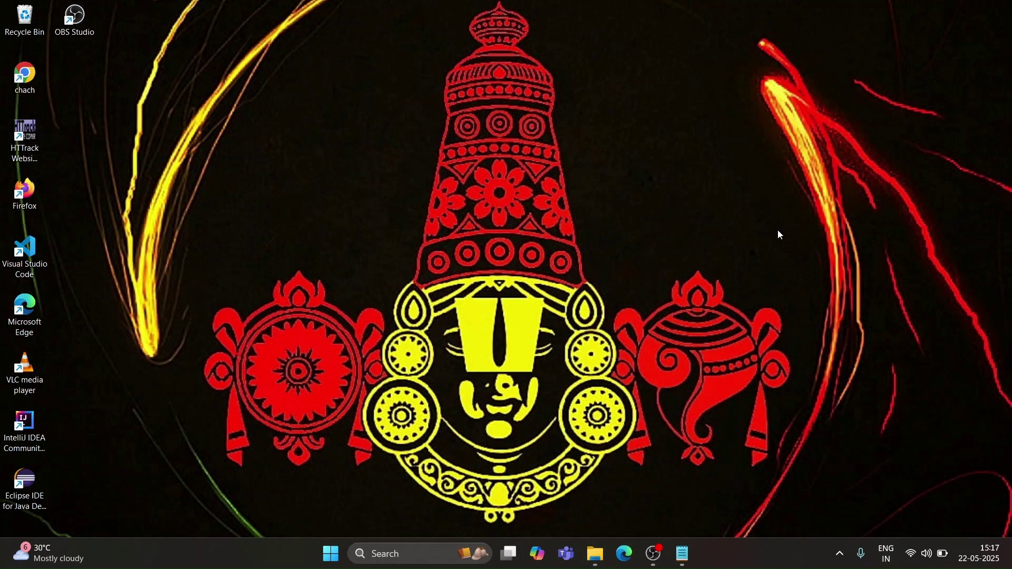
key("super+r")
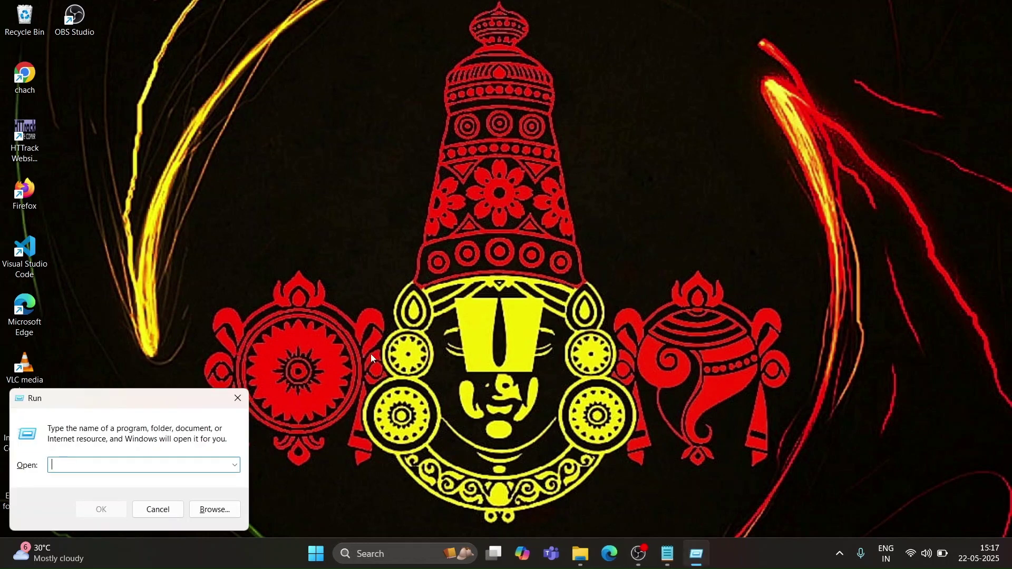
type("%")
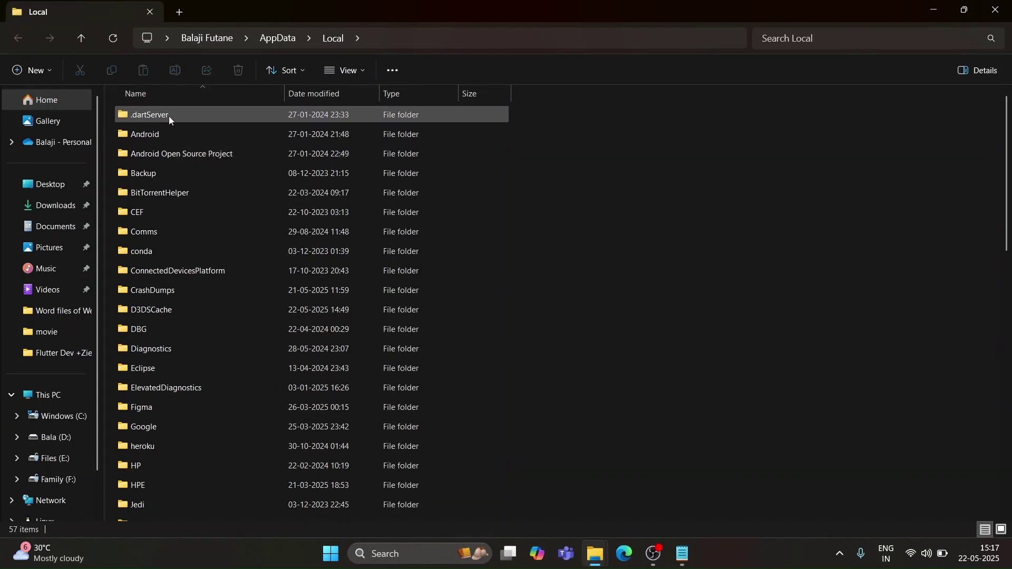
Check the Android folder's properties, then delete it from AppData\Local, leaving 56 items.
left_click(200, 140)
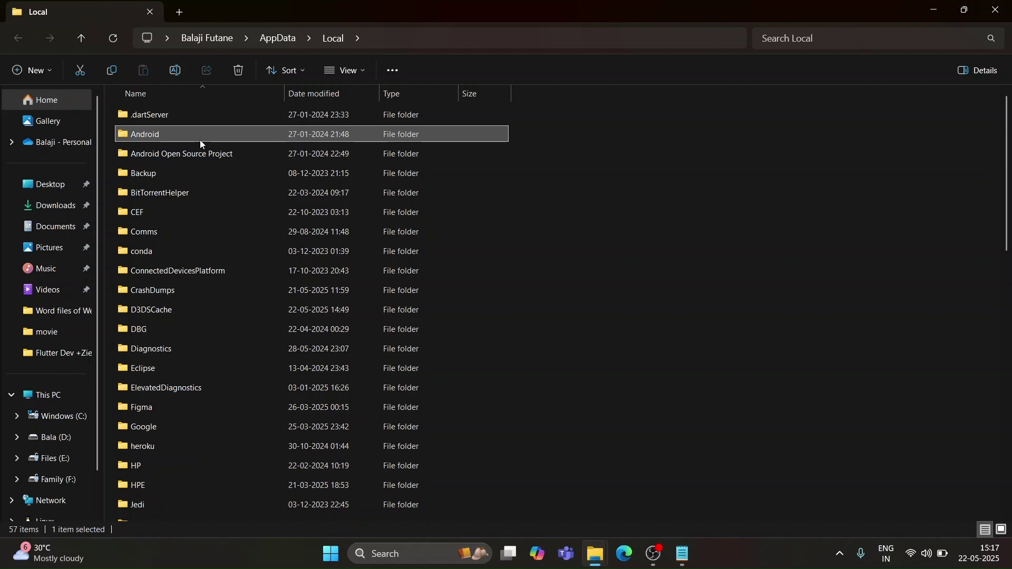
key("alt+Return")
key("Escape")
right_click(200, 141)
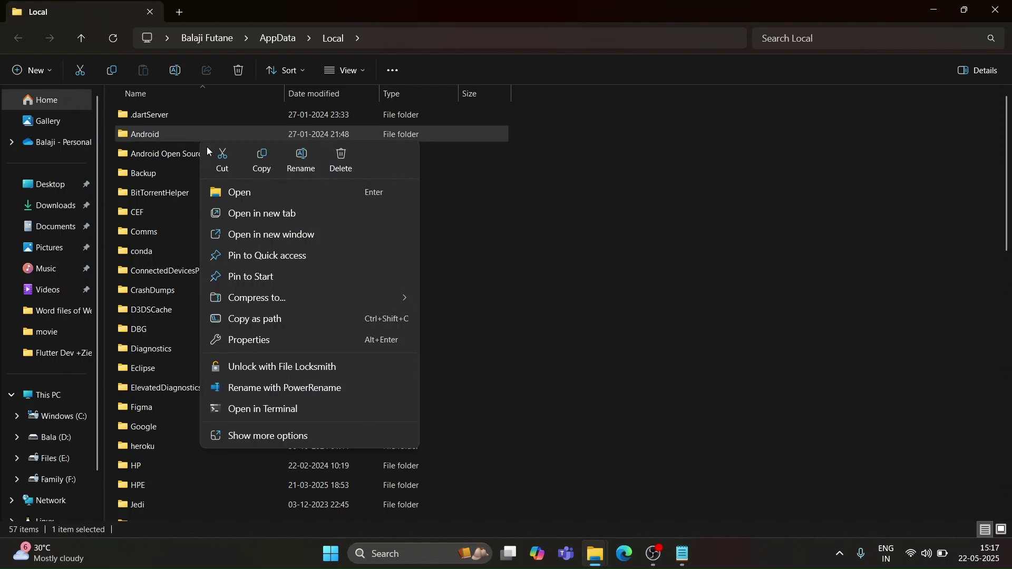
left_click(349, 161)
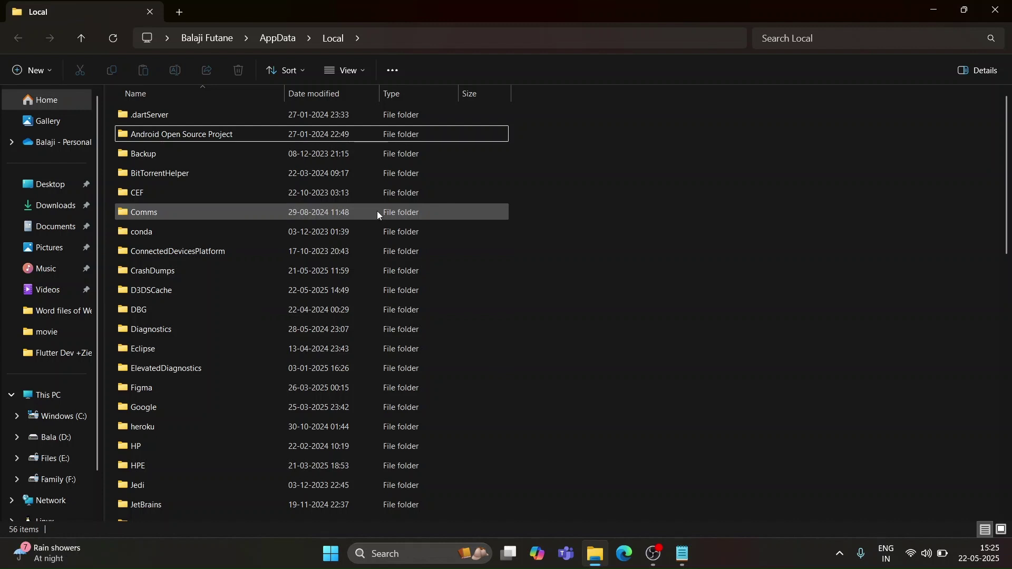
Delete the Android Open Source Project folder from AppData\Local, leaving 55 items.
left_click(313, 141)
right_click(313, 140)
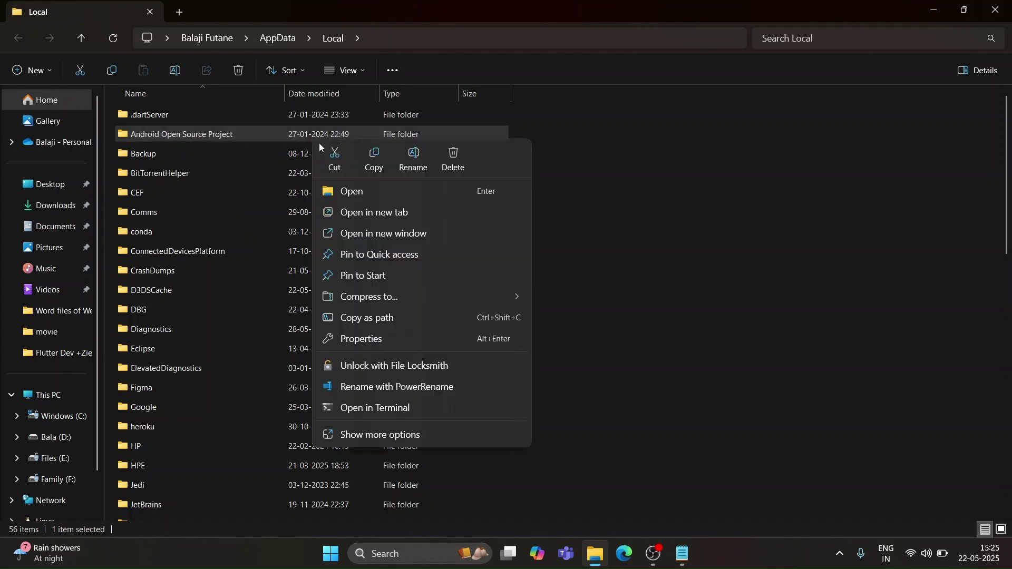
left_click(452, 160)
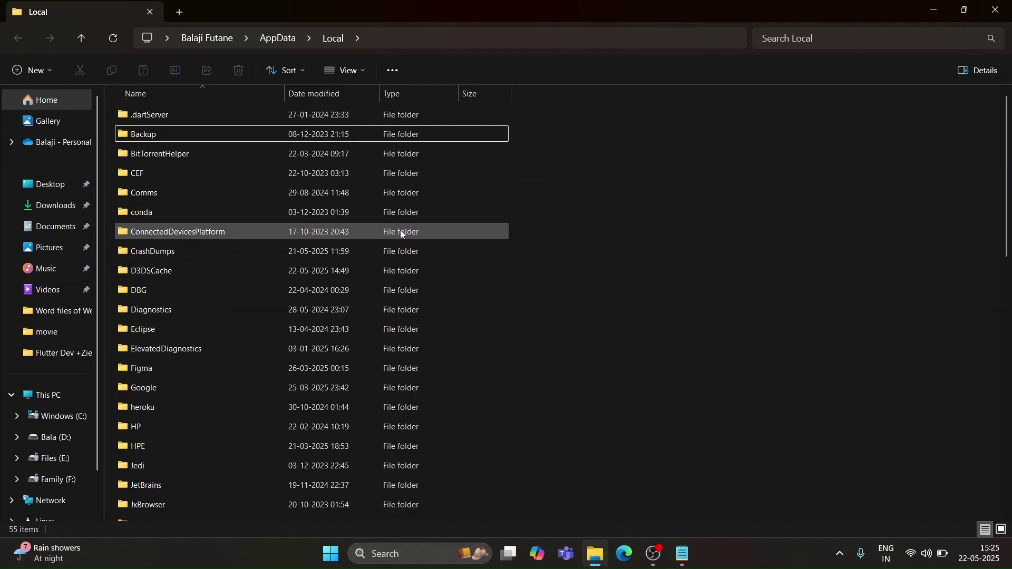
scroll(426, 352, "down", 3)
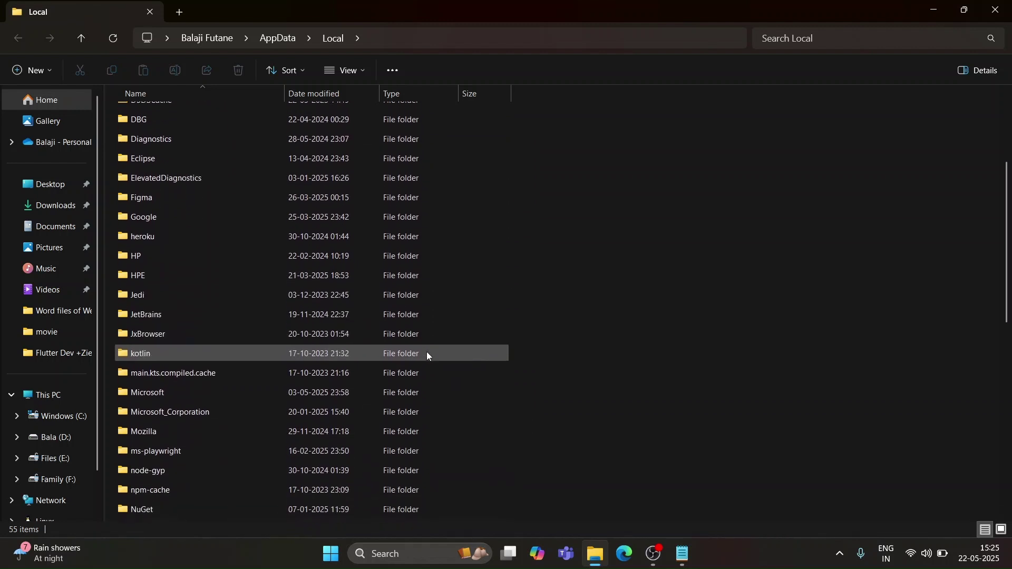
scroll(425, 352, "down", 1)
scroll(426, 352, "down", 1)
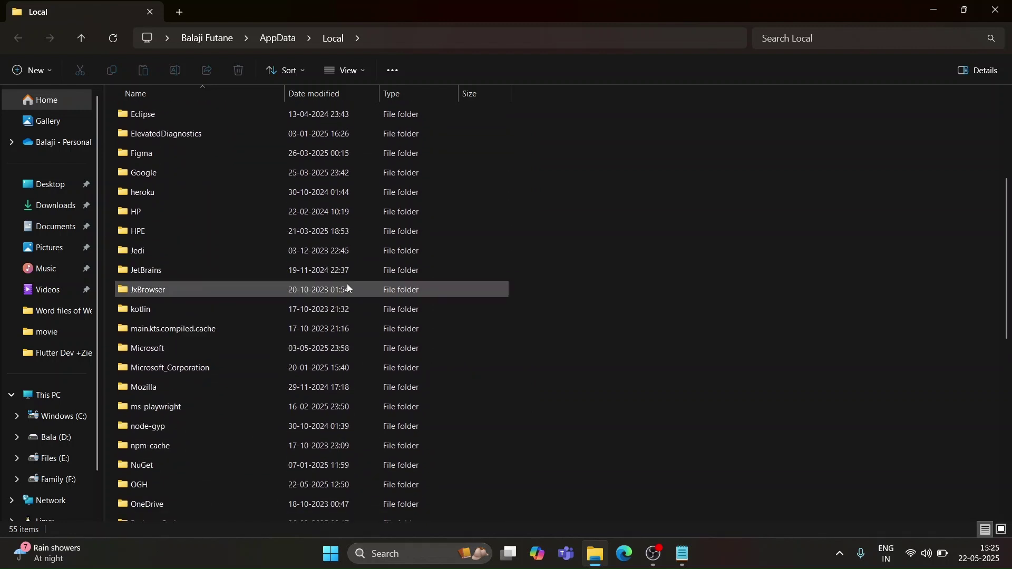
Delete AndroidStudio2023.1 from the Google folder, leaving only Chrome, and return to AppData\Local.
double_click(347, 175)
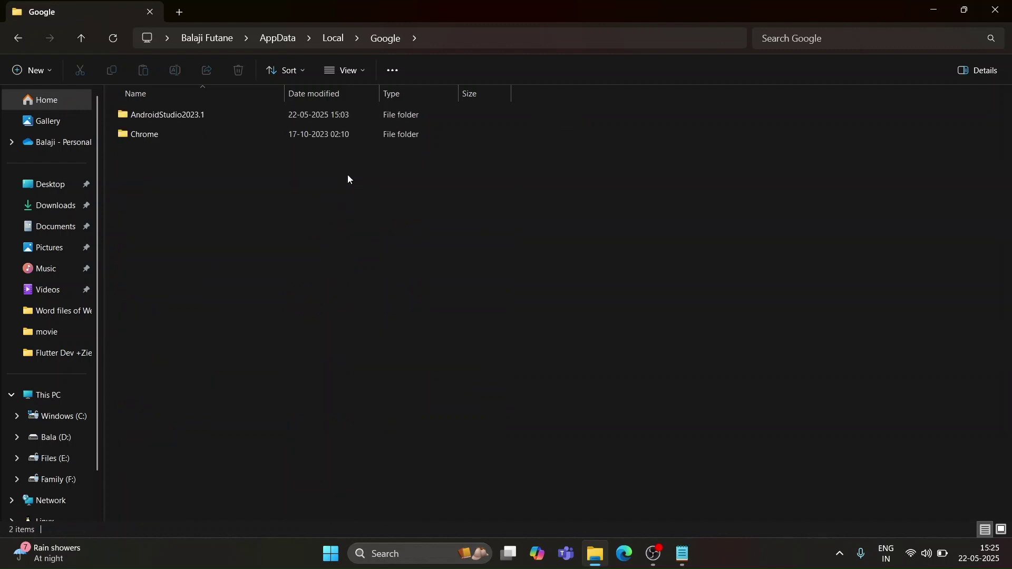
left_click(247, 114)
right_click(247, 114)
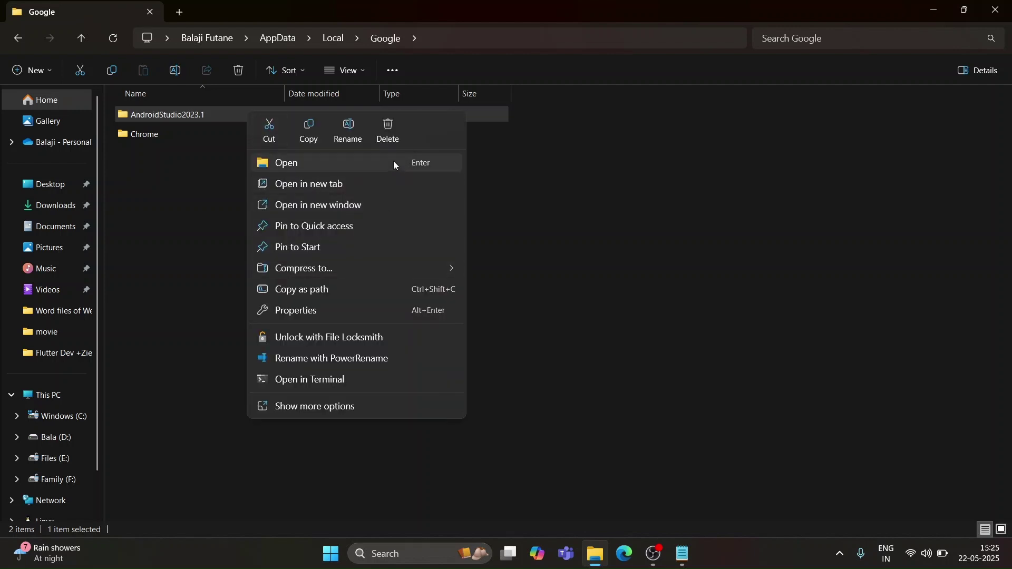
left_click(388, 129)
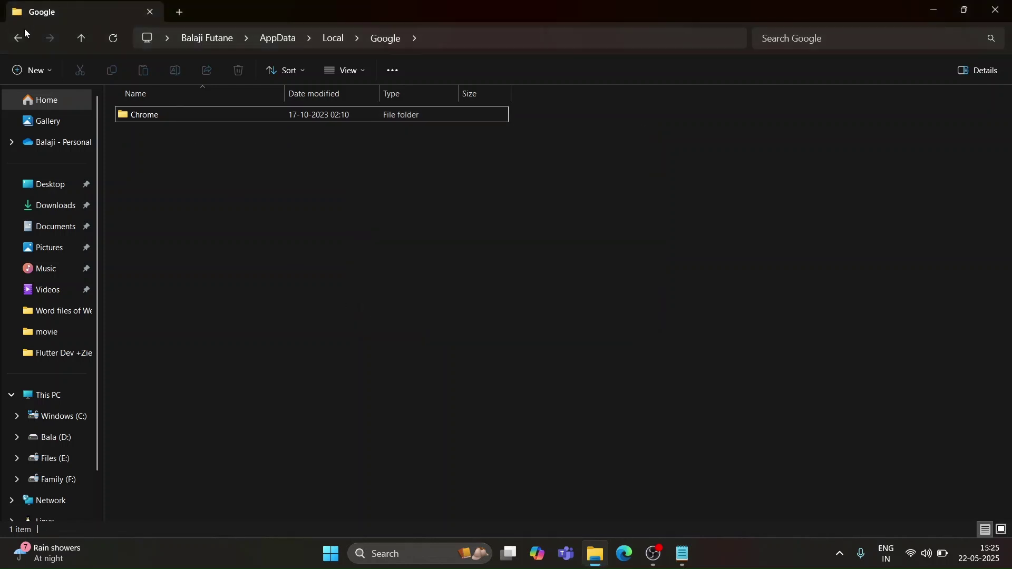
left_click(23, 39)
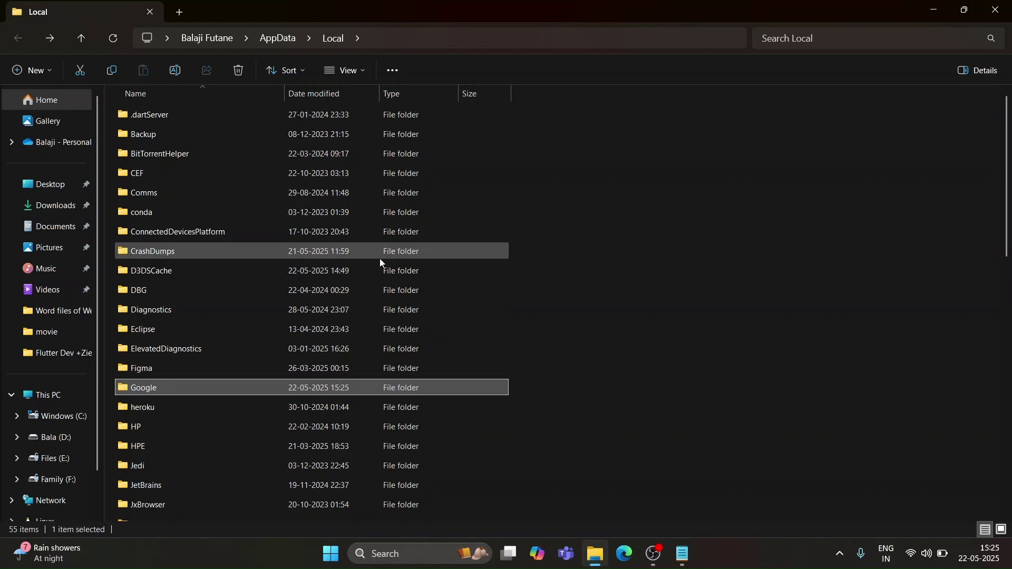
scroll(380, 259, "down", 1)
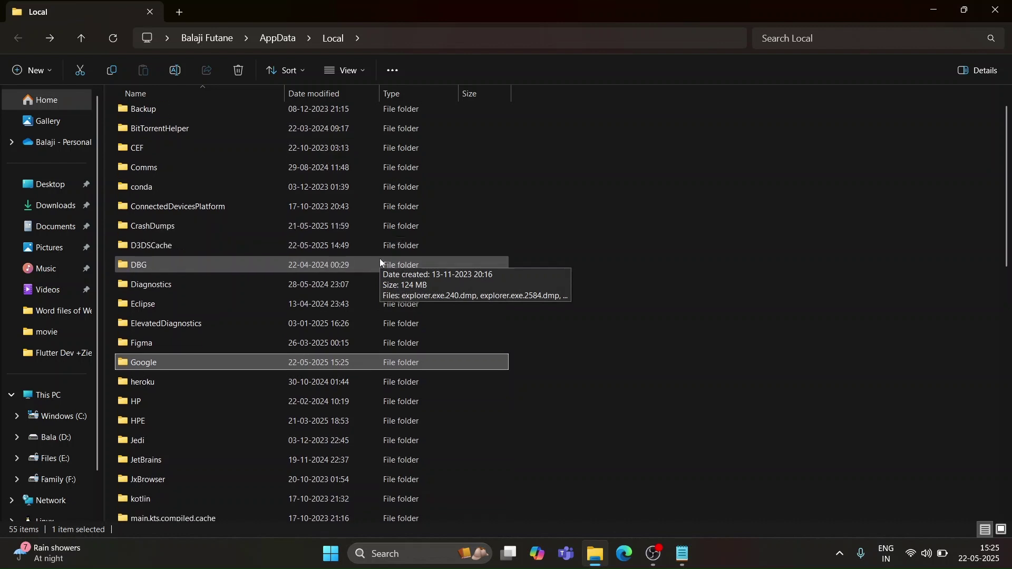
scroll(379, 259, "down", 2)
scroll(379, 259, "down", 2)
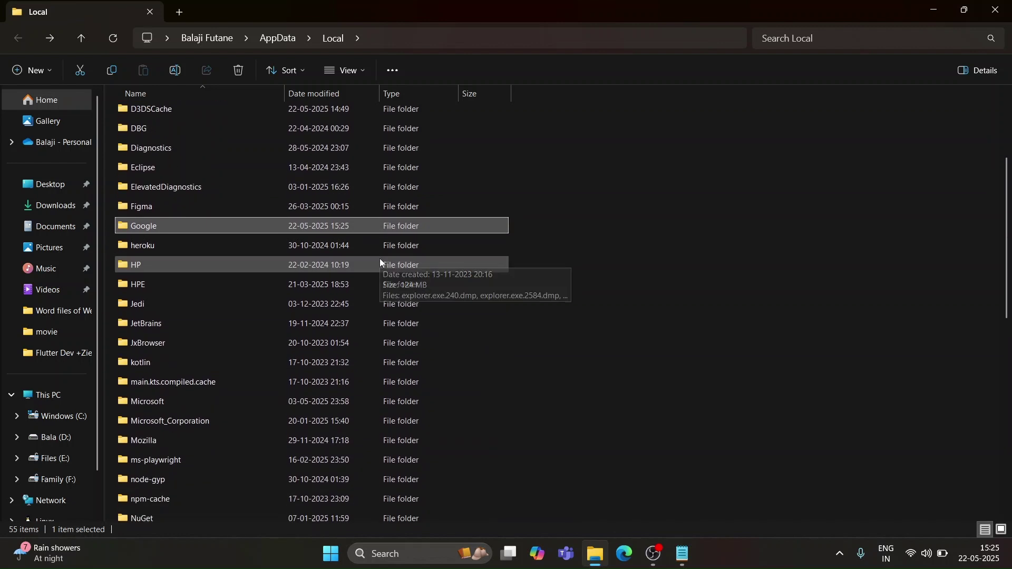
scroll(379, 259, "down", 2)
scroll(379, 258, "down", 1)
scroll(382, 254, "down", 2)
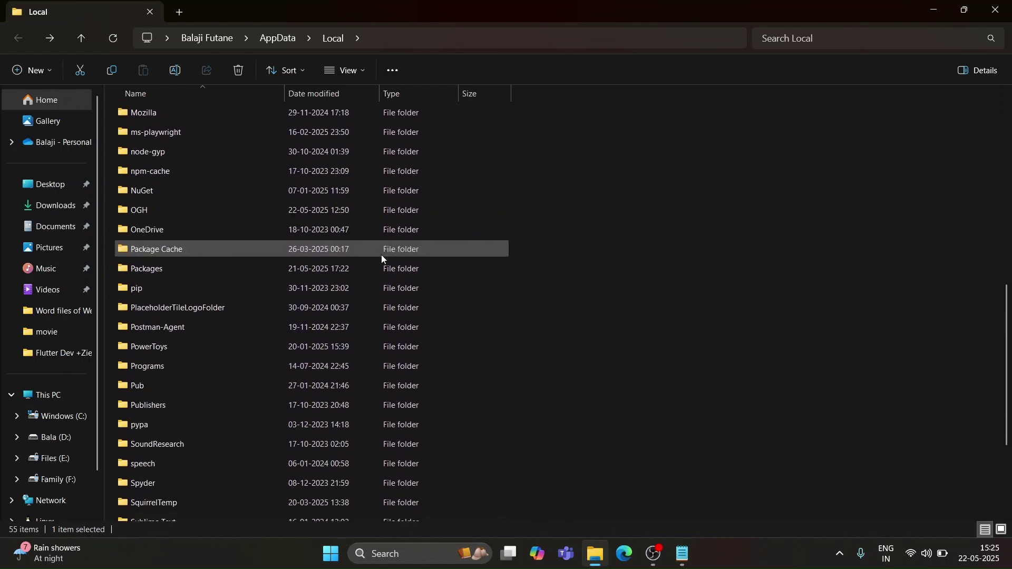
scroll(381, 255, "down", 1)
scroll(381, 255, "down", 1)
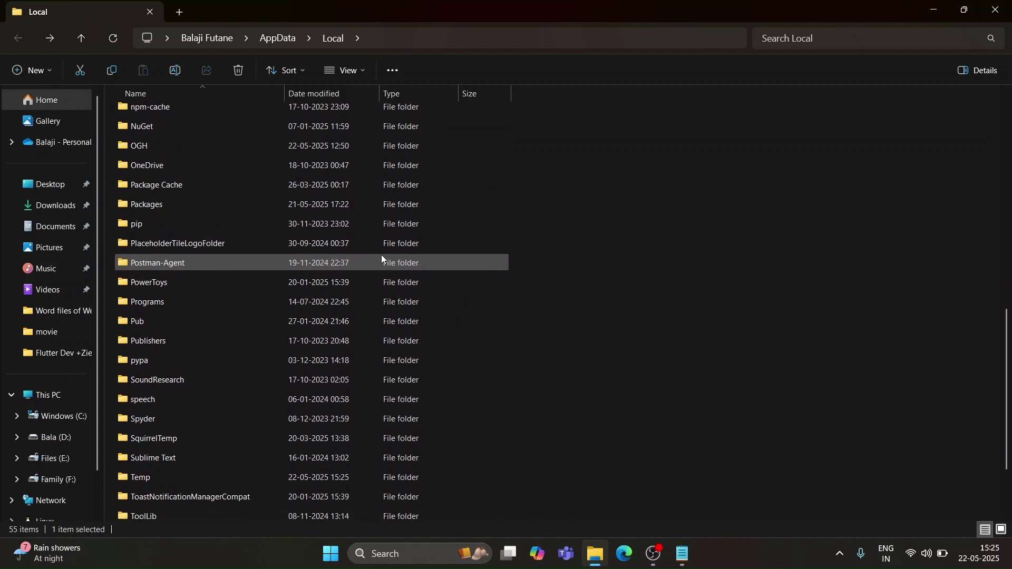
Recycle the Pub folder (about 96,500 items) from AppData\Local, leaving 54 items.
left_click(364, 317)
right_click(365, 316)
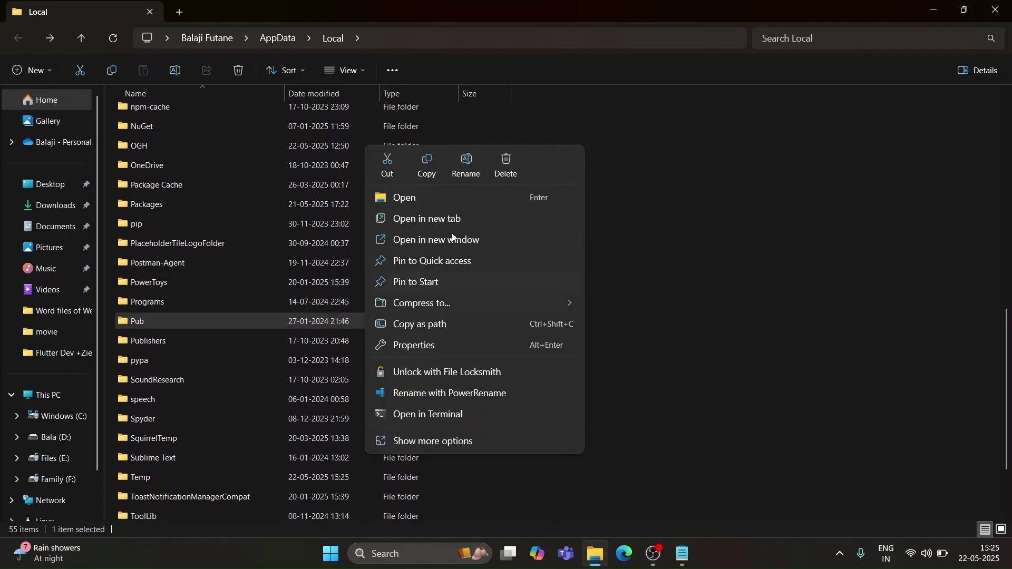
left_click(497, 175)
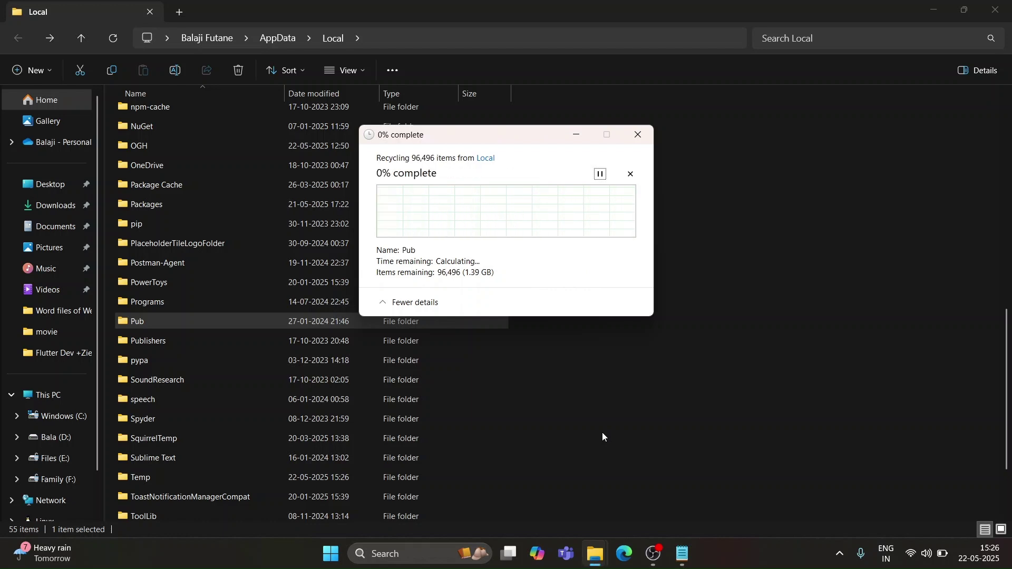
left_click_drag(495, 138, 459, 235)
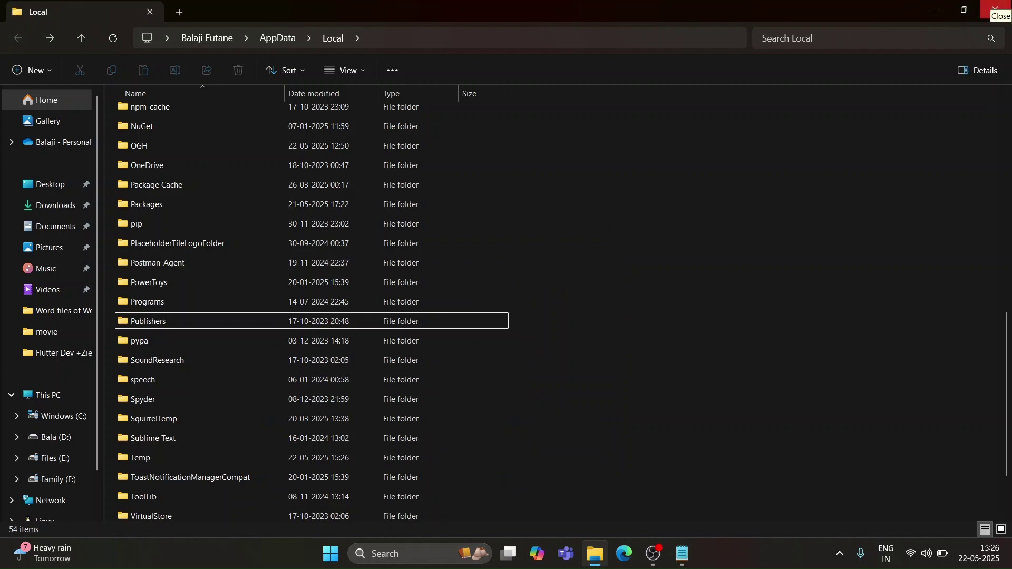
Close File Explorer and refresh the desktop.
left_click(995, 9)
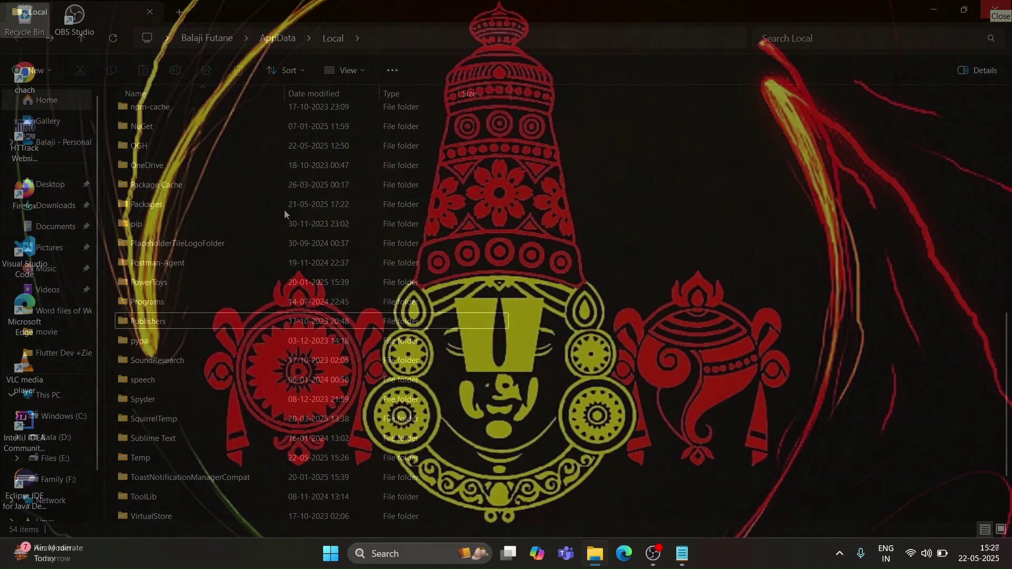
right_click(314, 225)
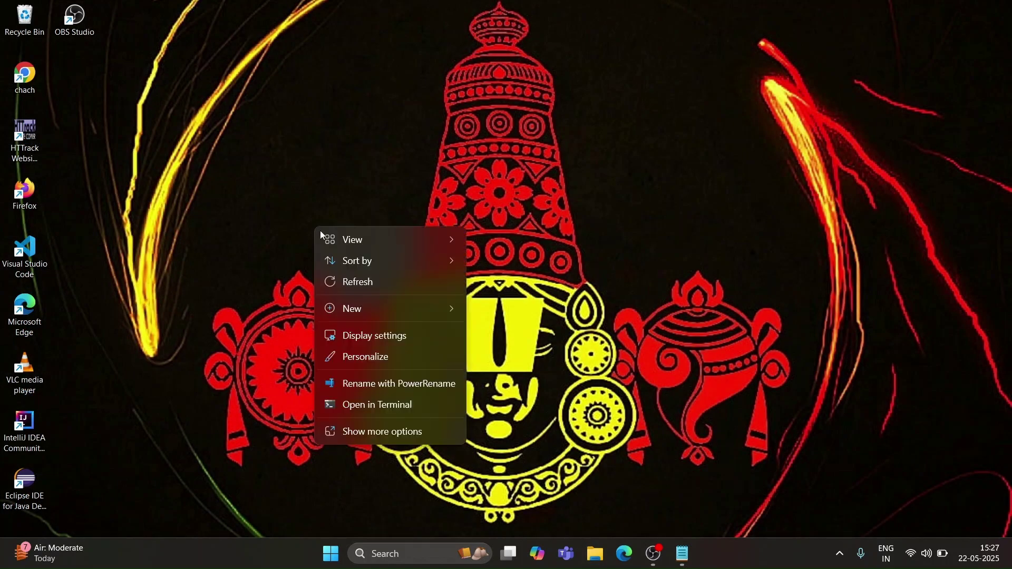
left_click(358, 285)
Launch File Explorer from Windows search and browse This PC to the Windows (C:) drive.
key("super")
type("fi")
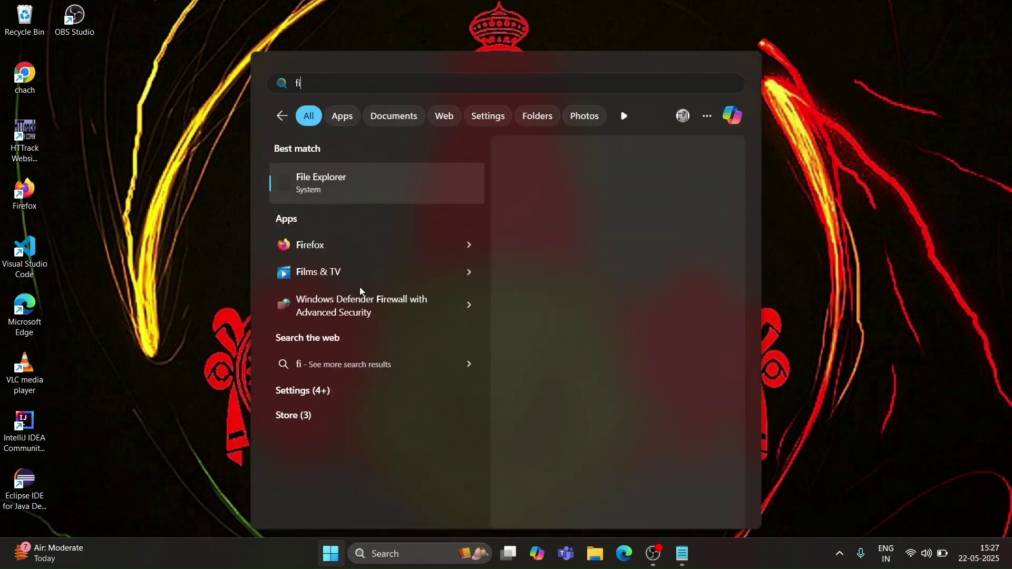
key("Return")
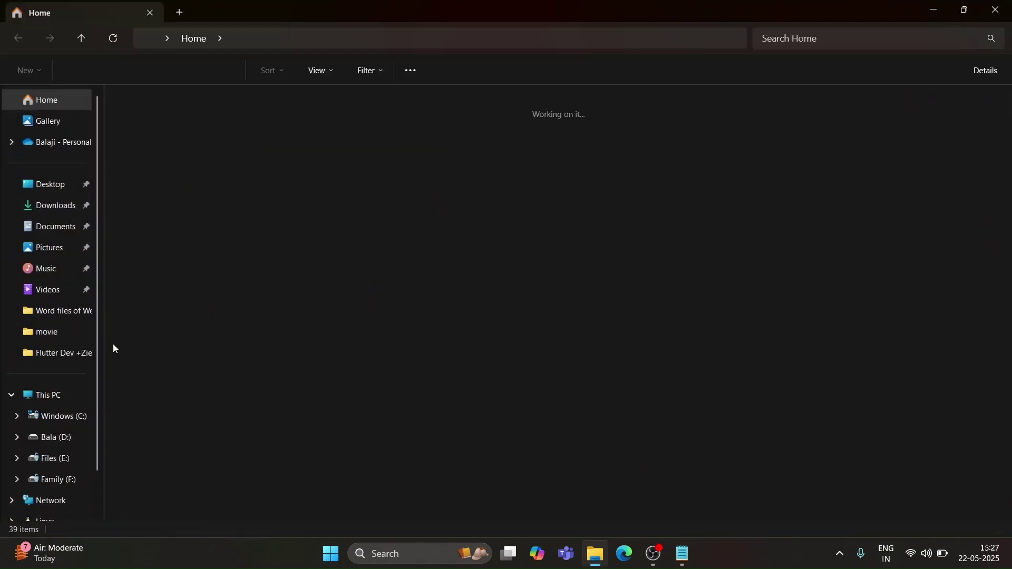
left_click(69, 395)
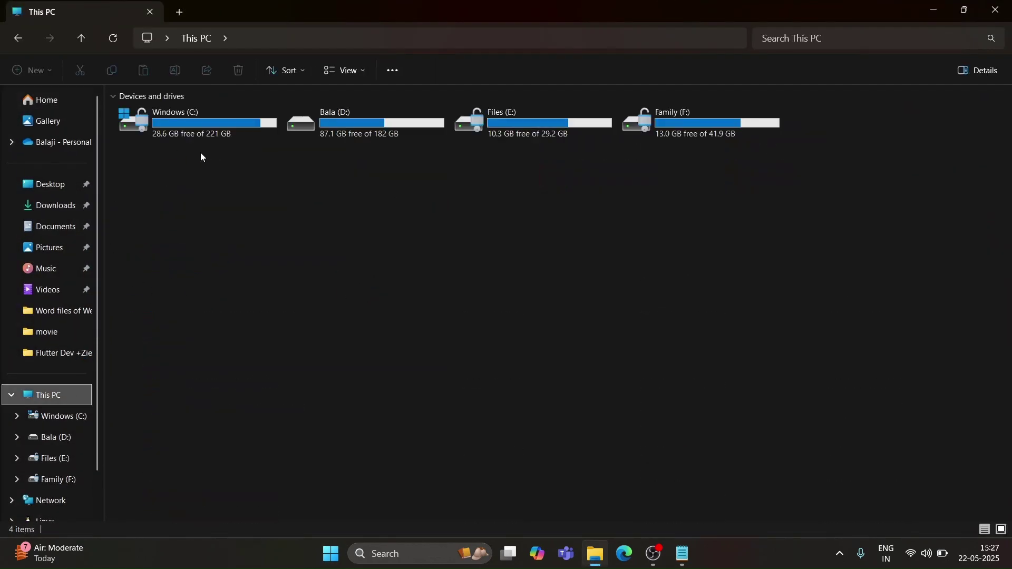
left_click(204, 137)
double_click(204, 137)
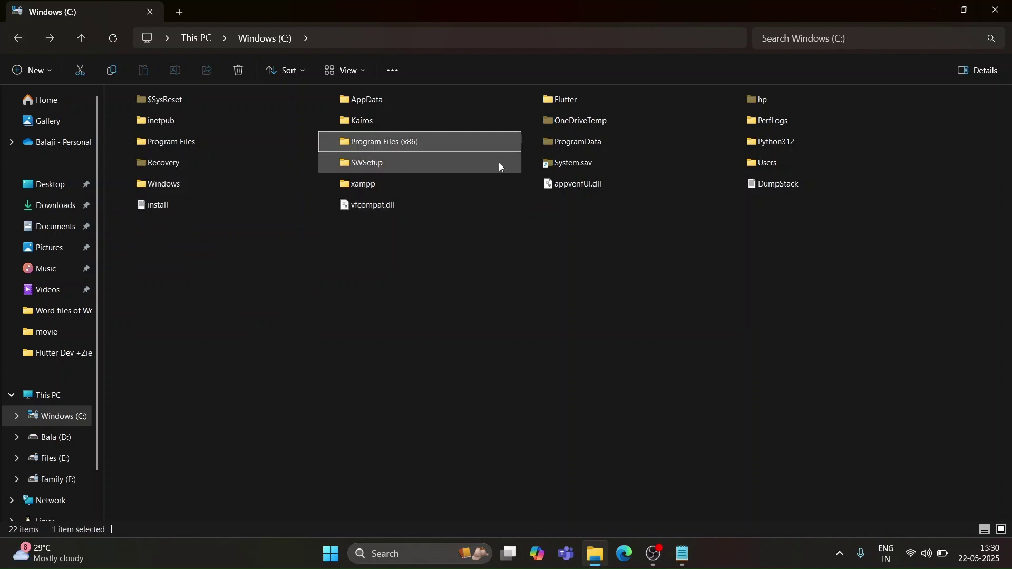
left_click(697, 318)
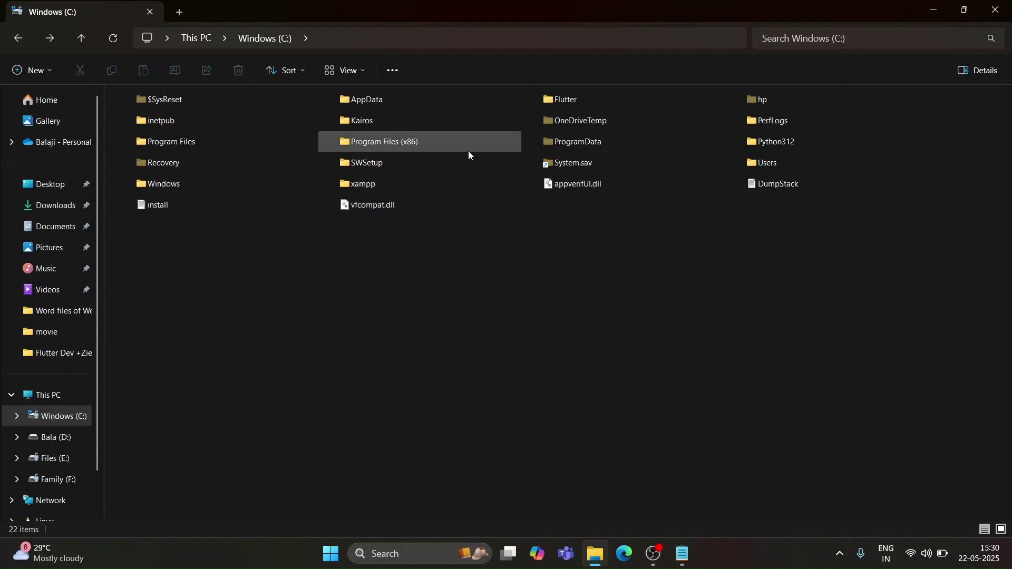
double_click(641, 100)
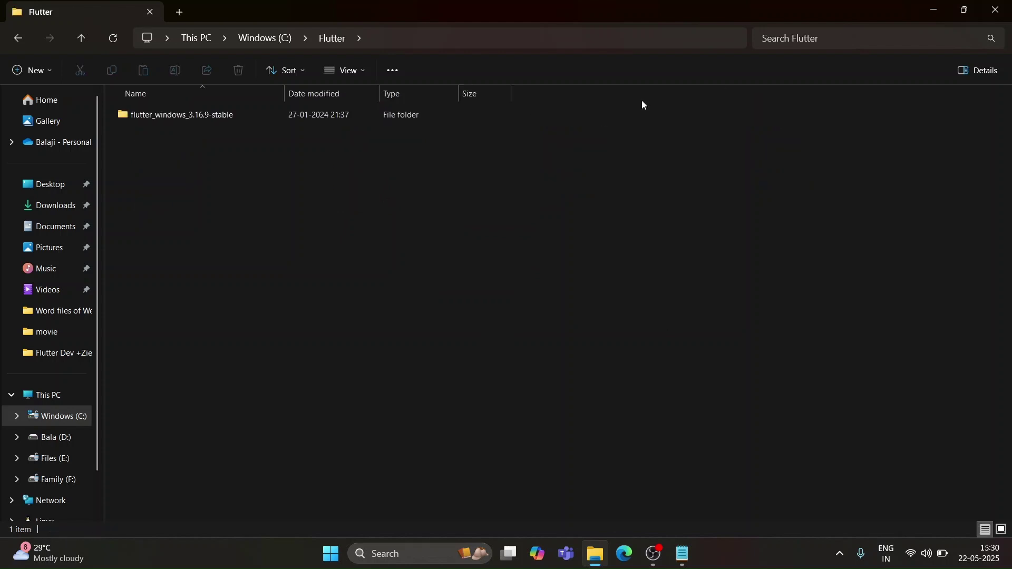
left_click(17, 38)
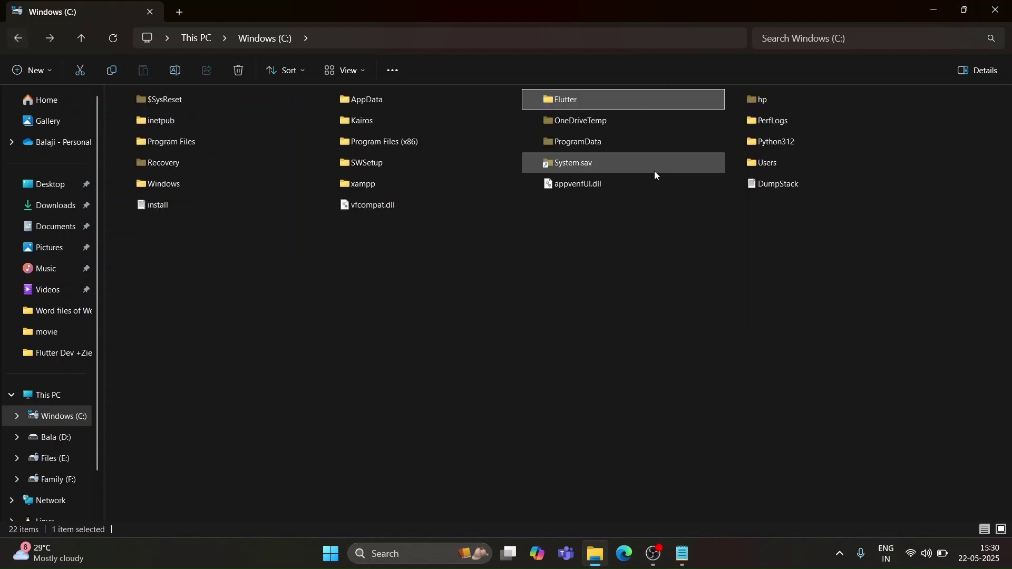
double_click(594, 103)
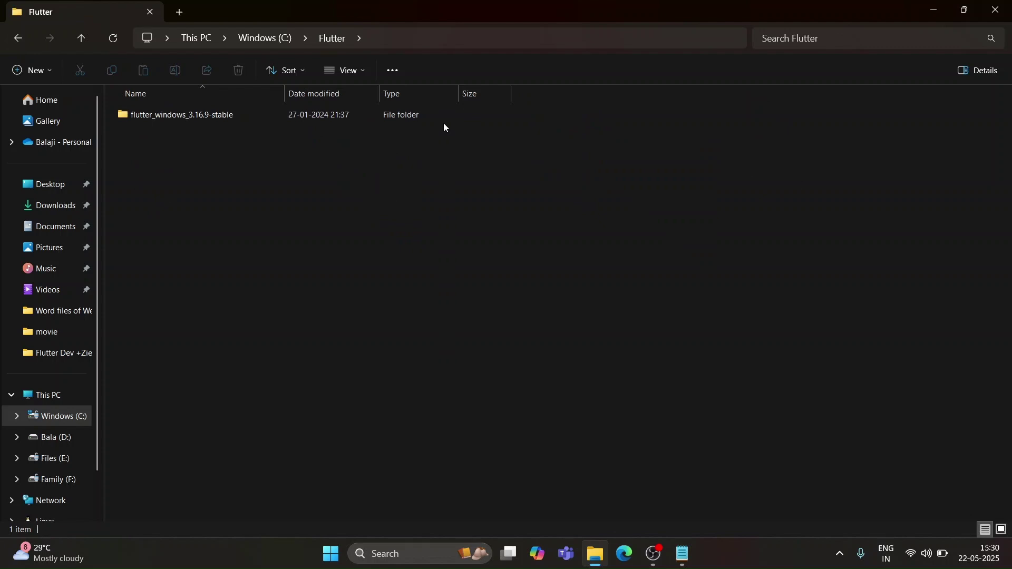
double_click(434, 116)
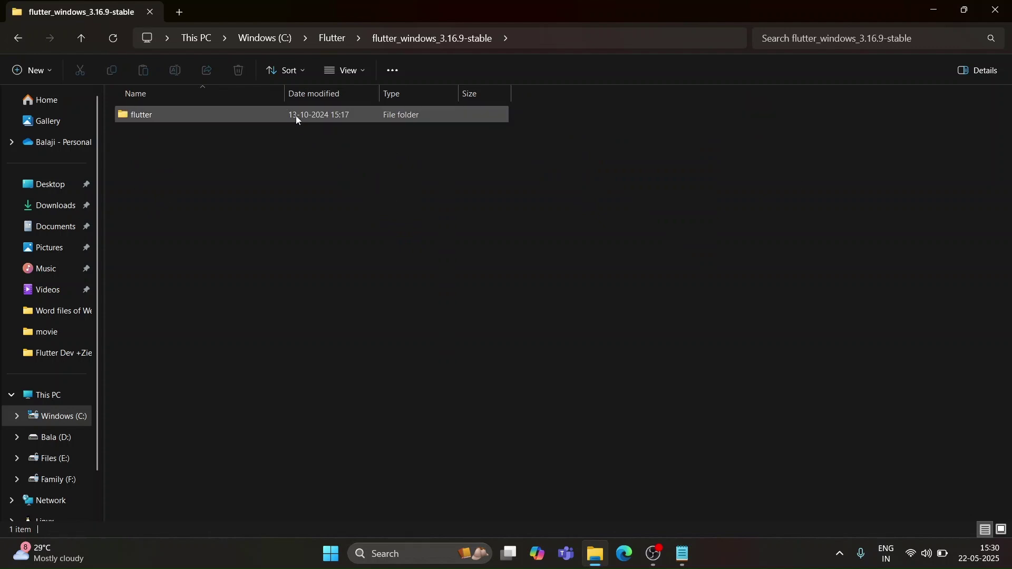
left_click(307, 116)
double_click(308, 116)
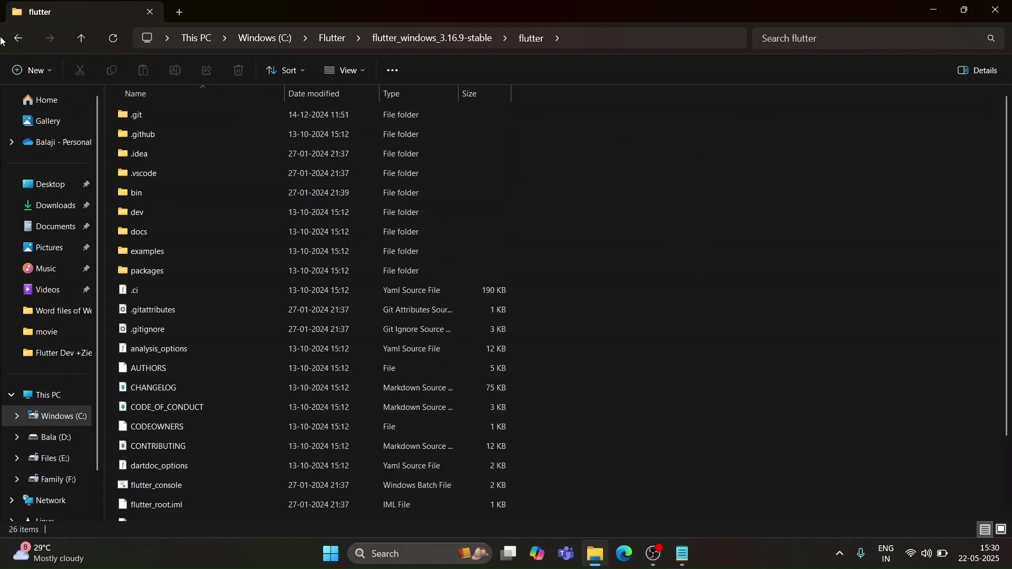
left_click(18, 38)
left_click(17, 38)
left_click(18, 38)
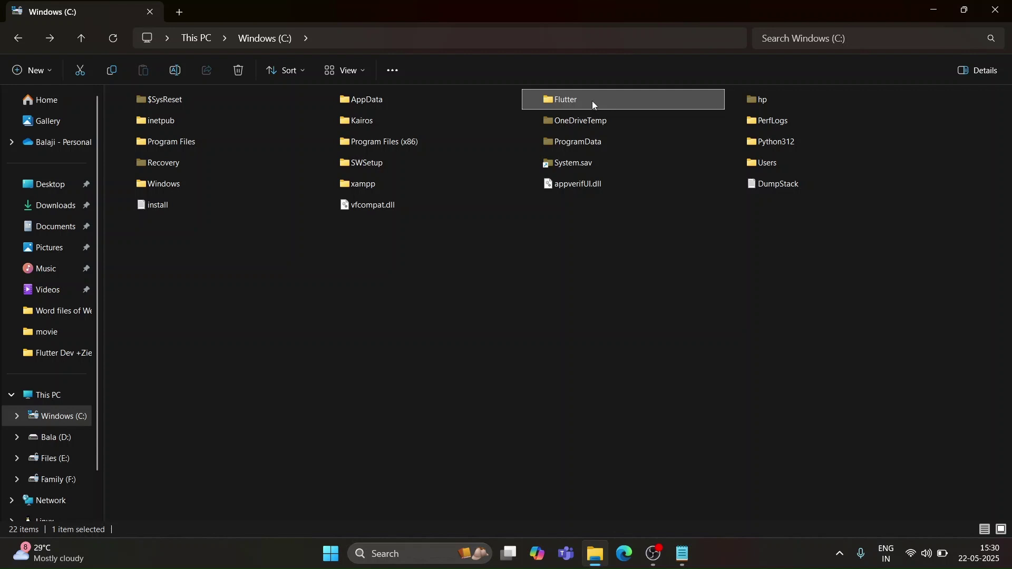
mouse_move(565, 99)
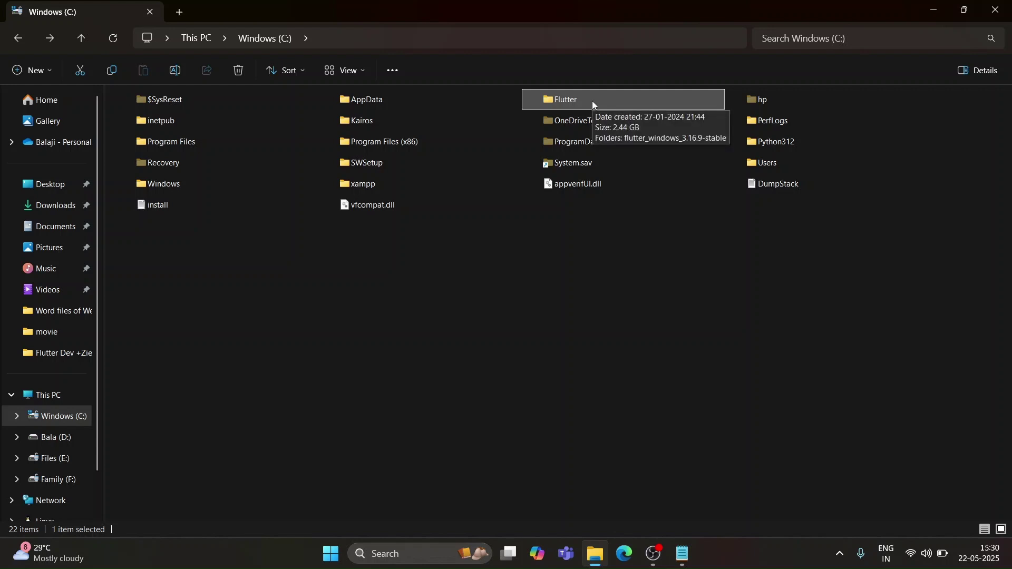
Permanently delete the Flutter folder (14,518 items) from C:, leaving 21 items.
right_click(592, 100)
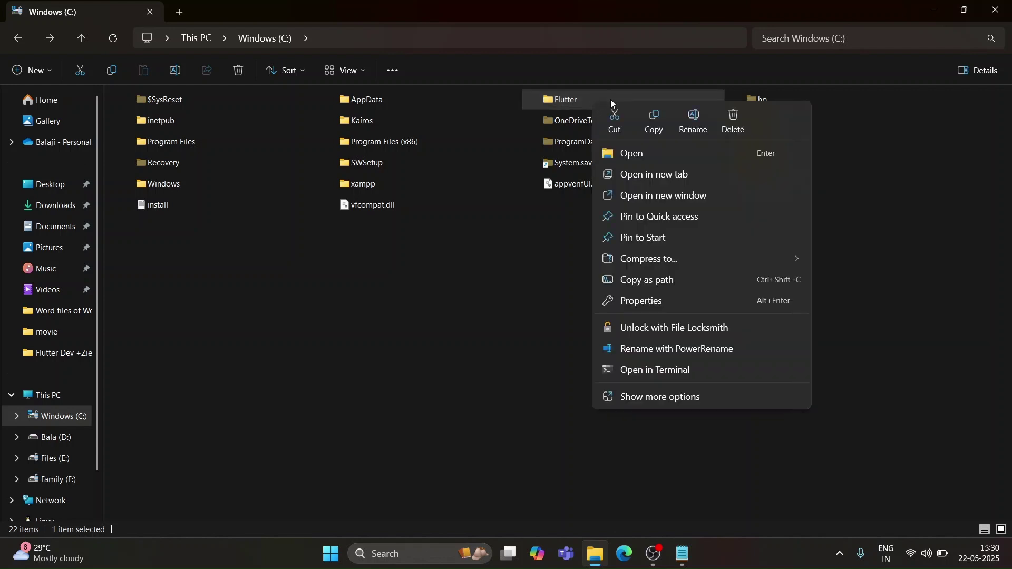
key("Escape")
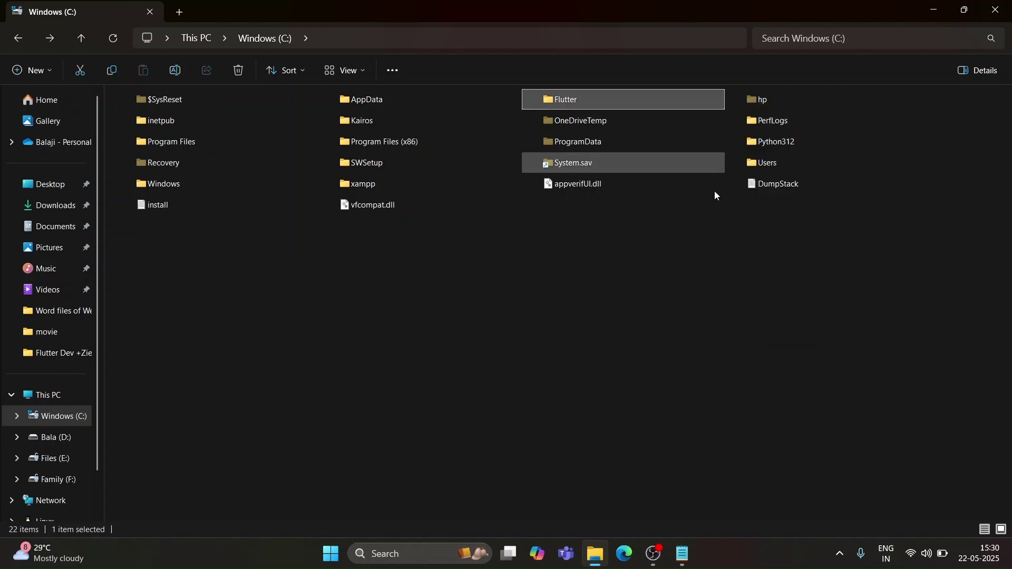
key("Delete")
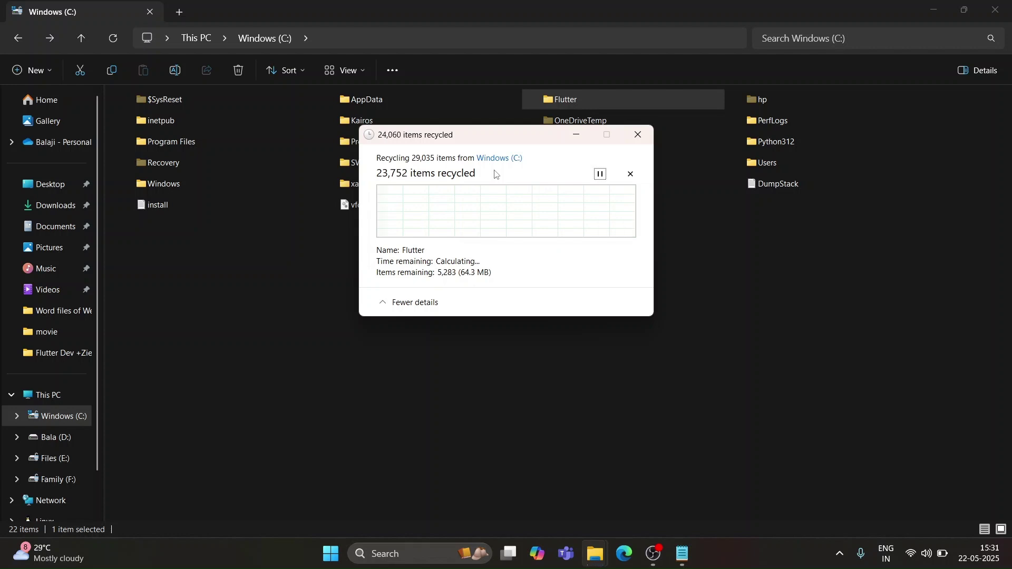
key("Return")
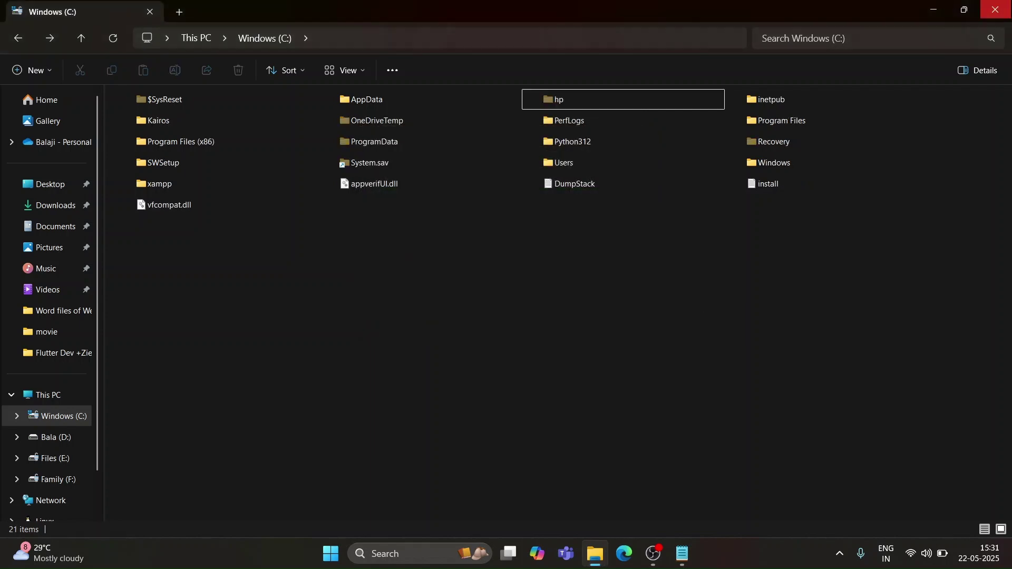
Close File Explorer and refresh the desktop.
left_click(991, 9)
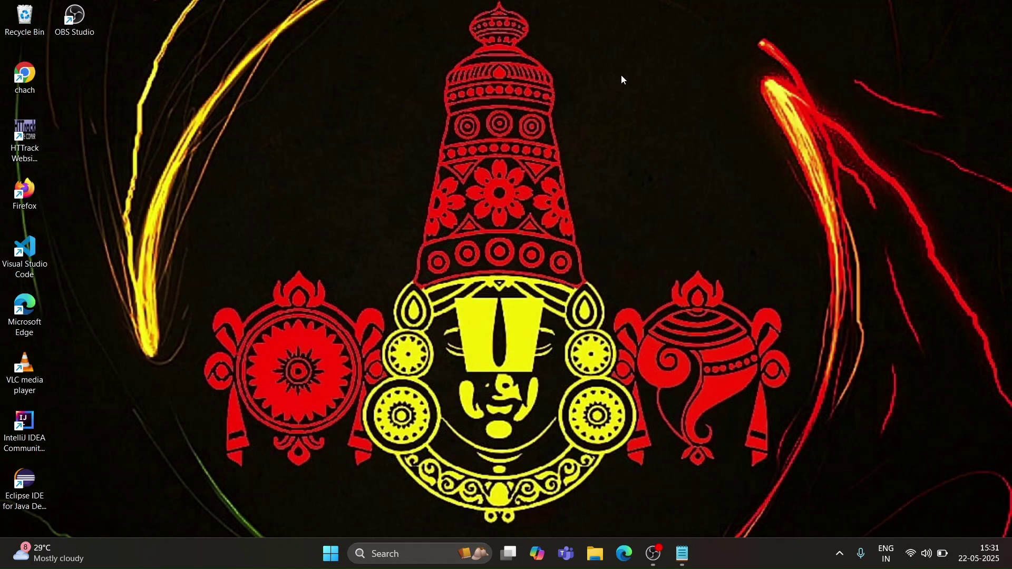
right_click(621, 79)
left_click(663, 129)
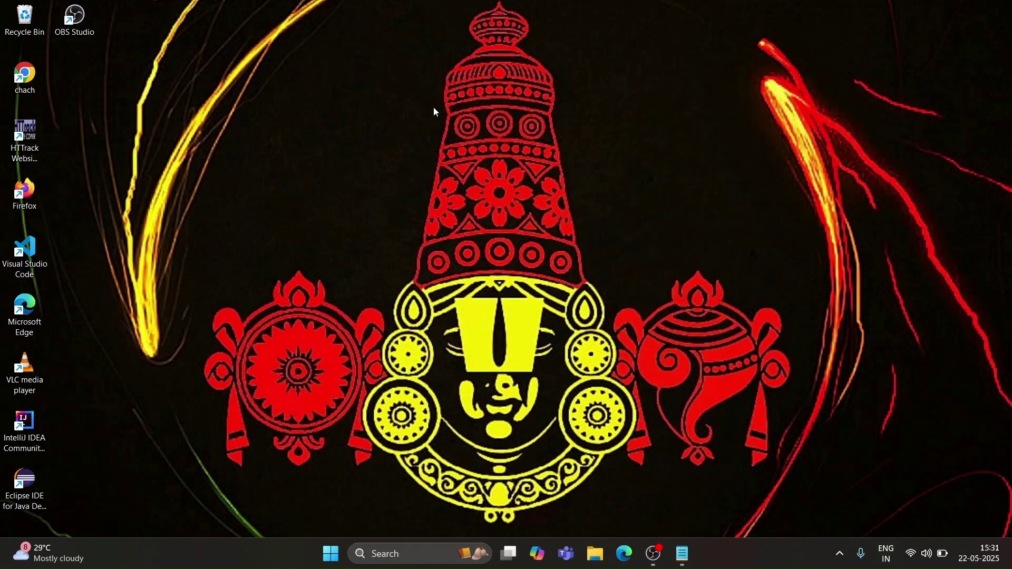